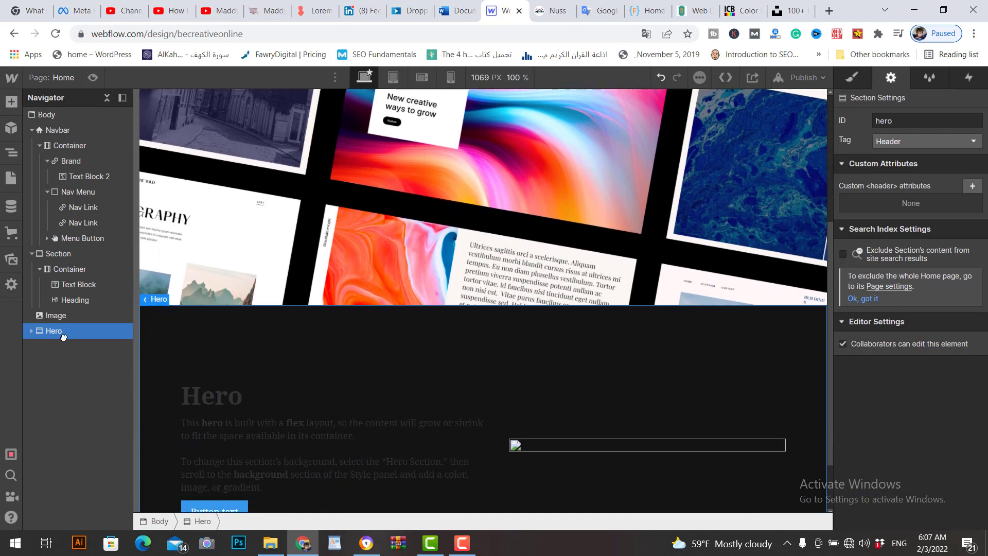
Preview the page's Hero section with its flex container and placeholder image, and return to the editing view
scroll(608, 416, down, 1)
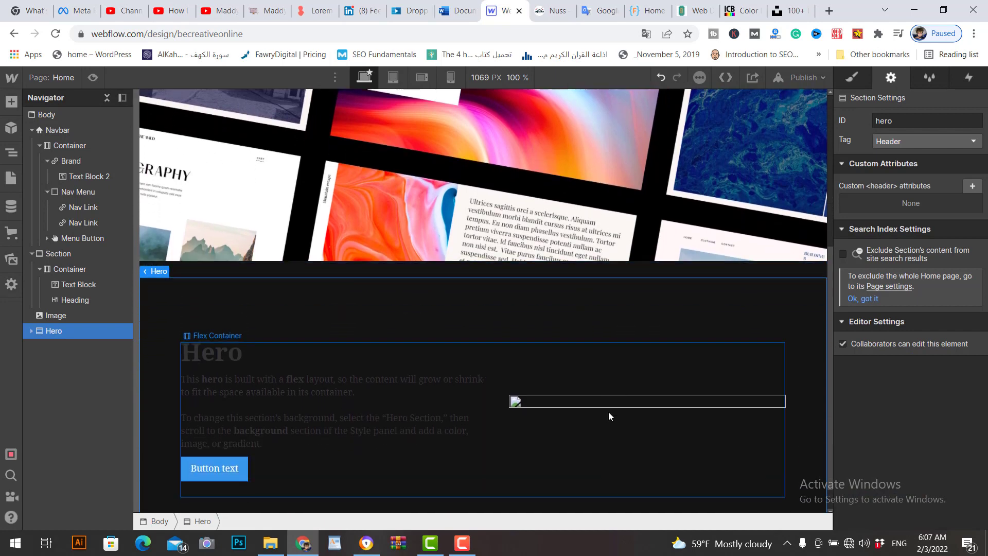
click(608, 412)
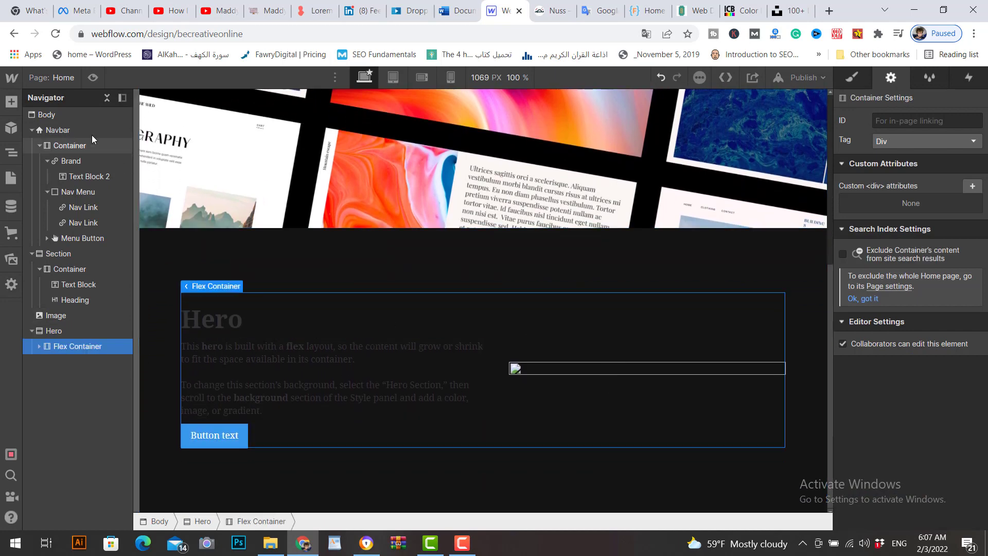
click(92, 77)
scroll(735, 380, up, 4)
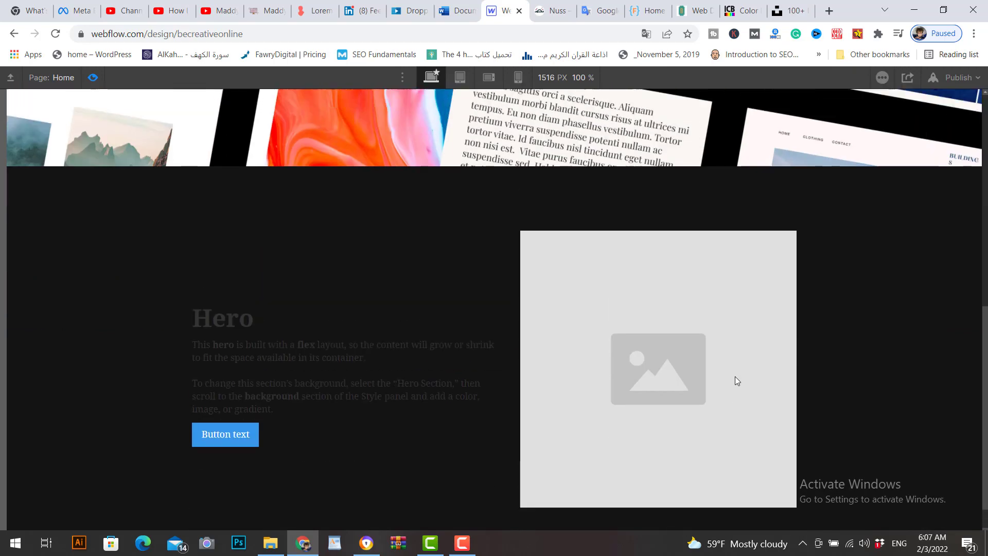
click(92, 77)
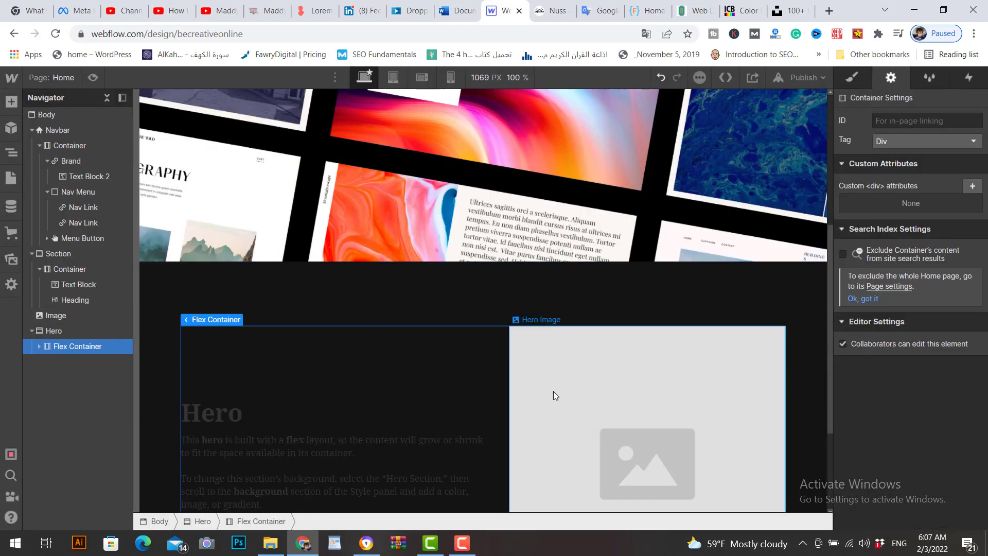
scroll(554, 391, down, 3)
scroll(557, 394, up, 2)
scroll(556, 394, down, 2)
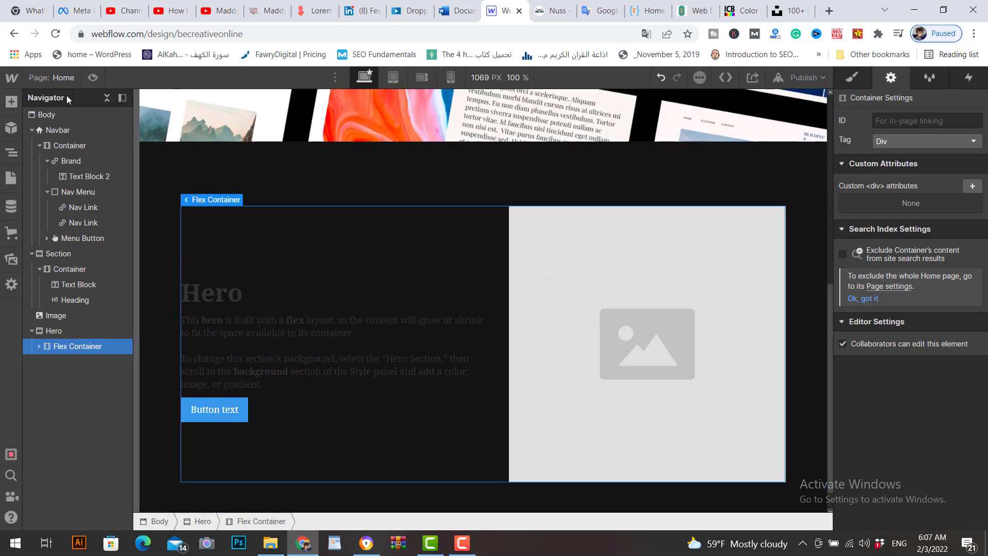
Upload Mask Group 1.png to the site assets and use it as the picture of the Hero Image element
click(11, 259)
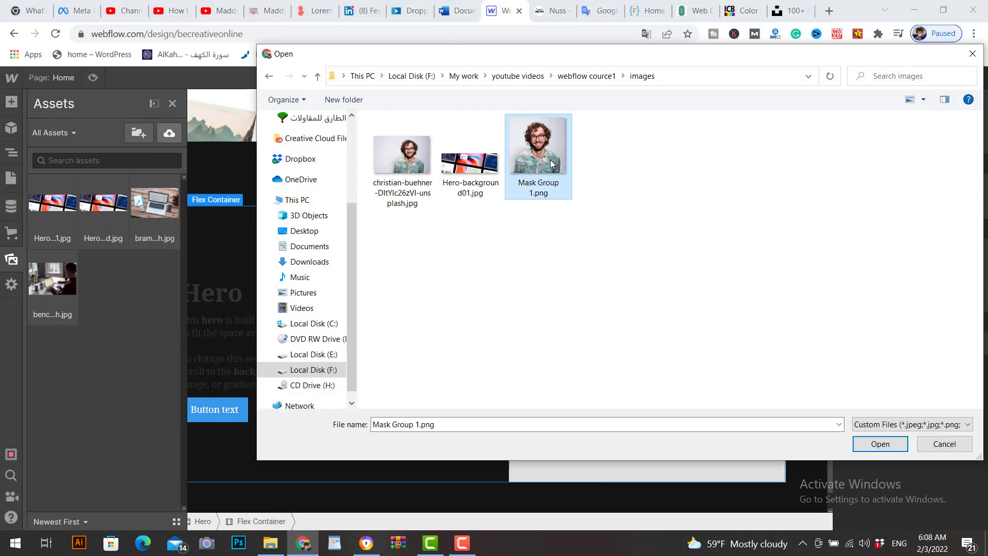
click(877, 444)
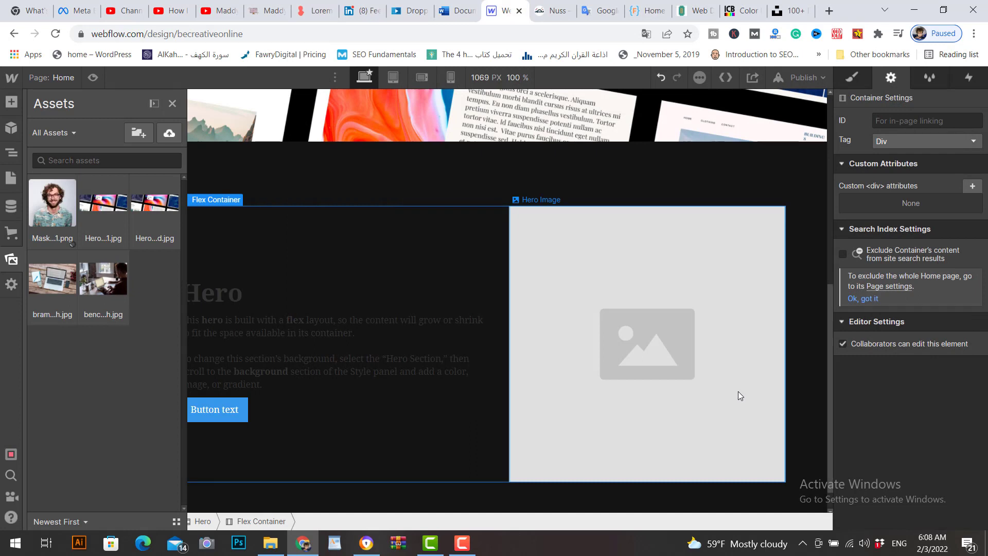
key(z)
click(713, 307)
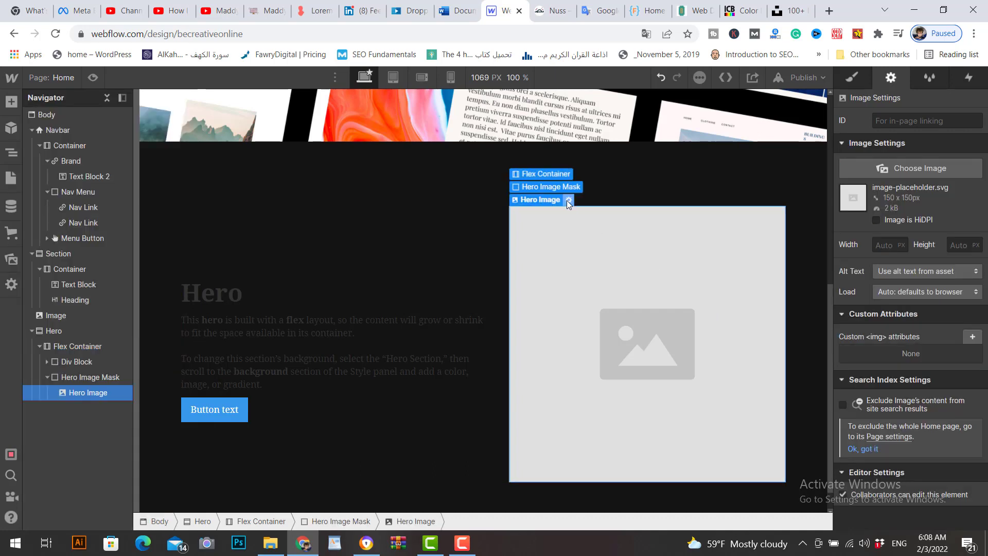
click(568, 200)
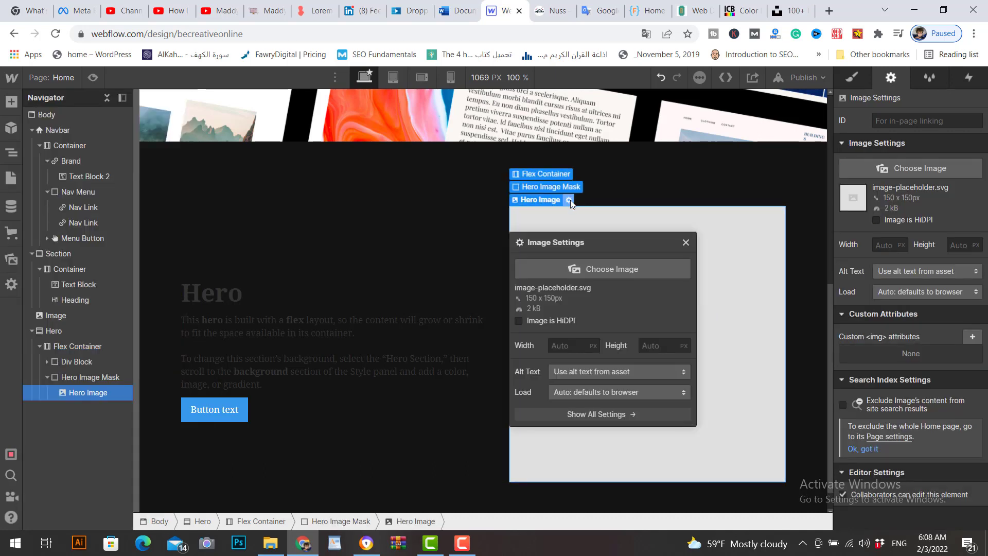
click(610, 271)
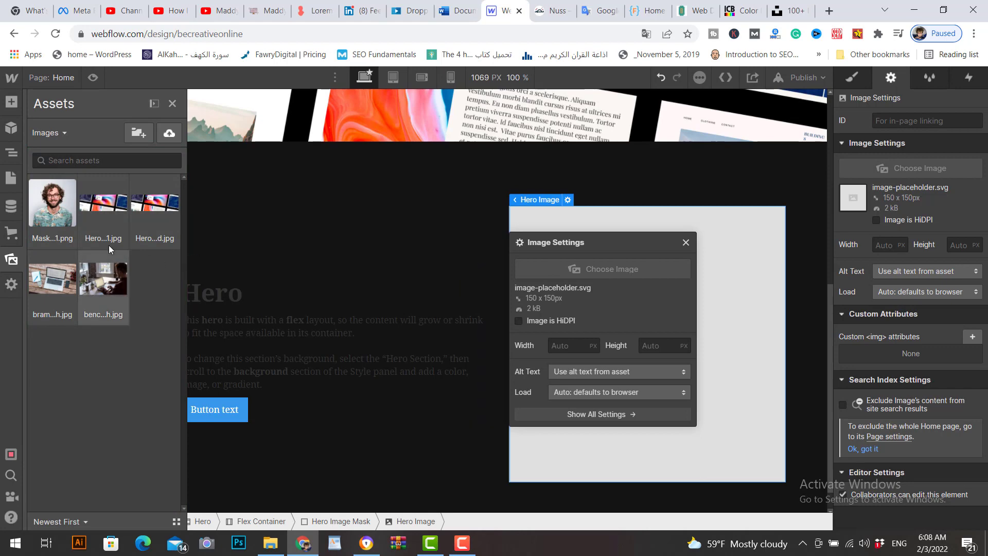
click(109, 242)
click(59, 219)
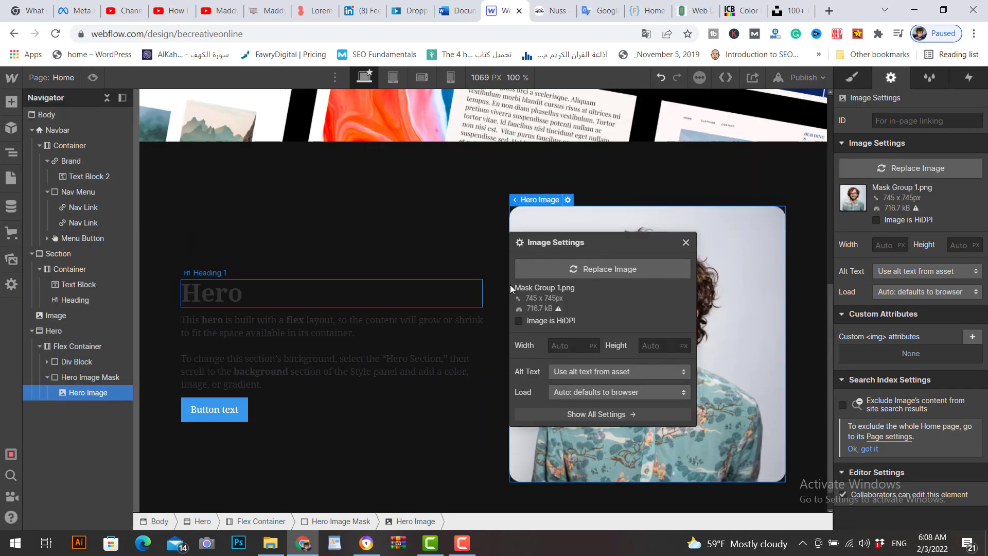
Set the hero image's alt text to a custom description containing the pictured person's name and close its settings
click(673, 372)
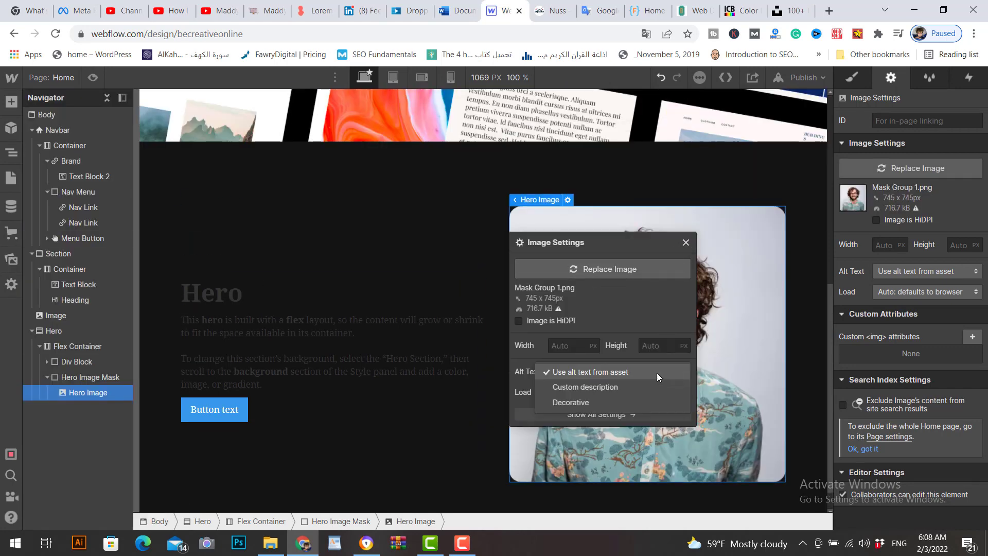
click(607, 391)
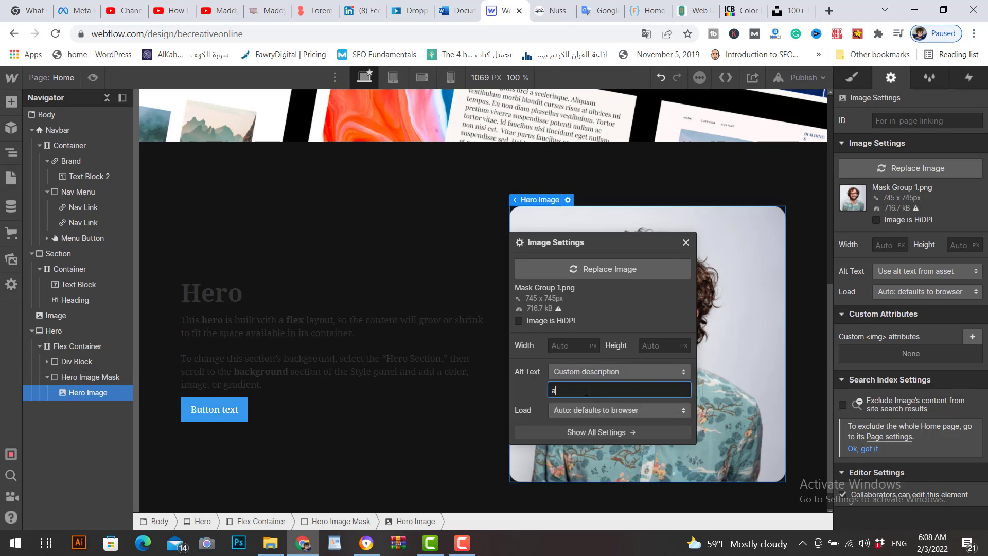
text(dam smis)
click(687, 243)
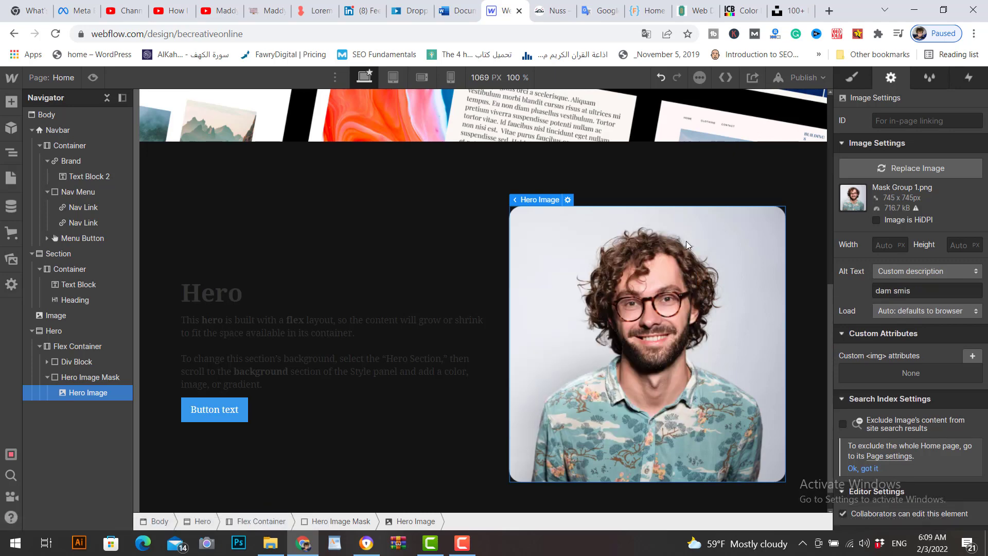
Copy "A LEADING WEB DESIGN" from the Word document and paste it over the Hero heading in Webflow
key(ctrl+shift+Tab)
right_click(387, 236)
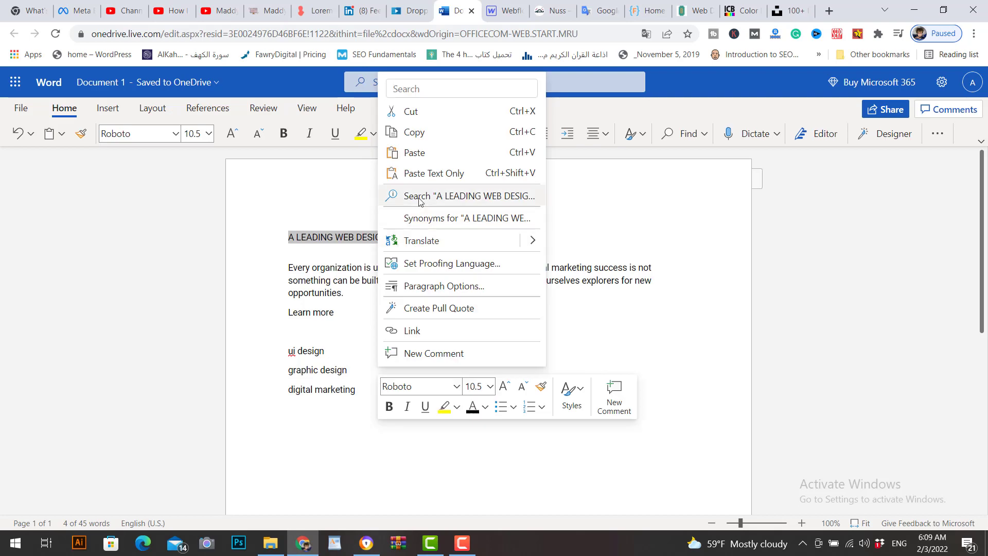
click(412, 132)
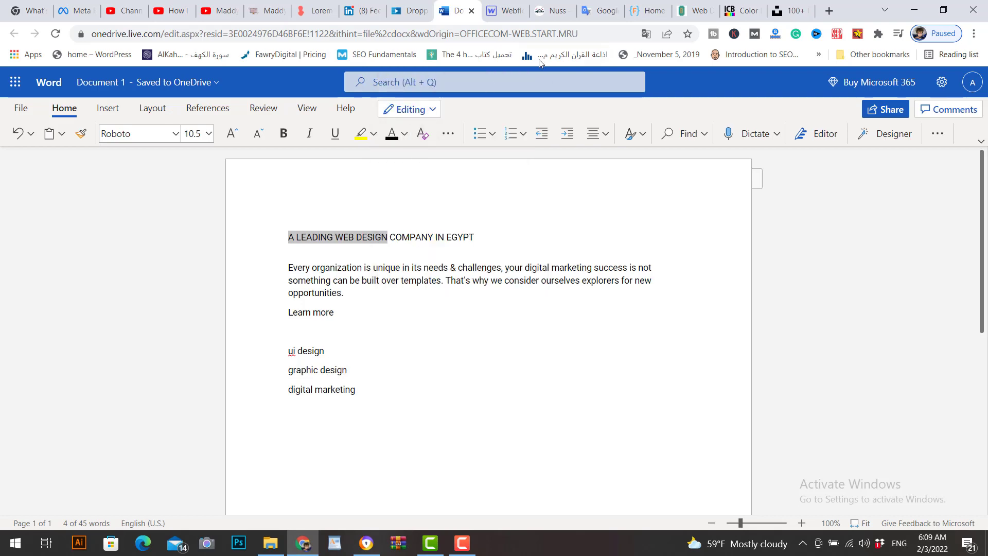
click(506, 11)
click(226, 292)
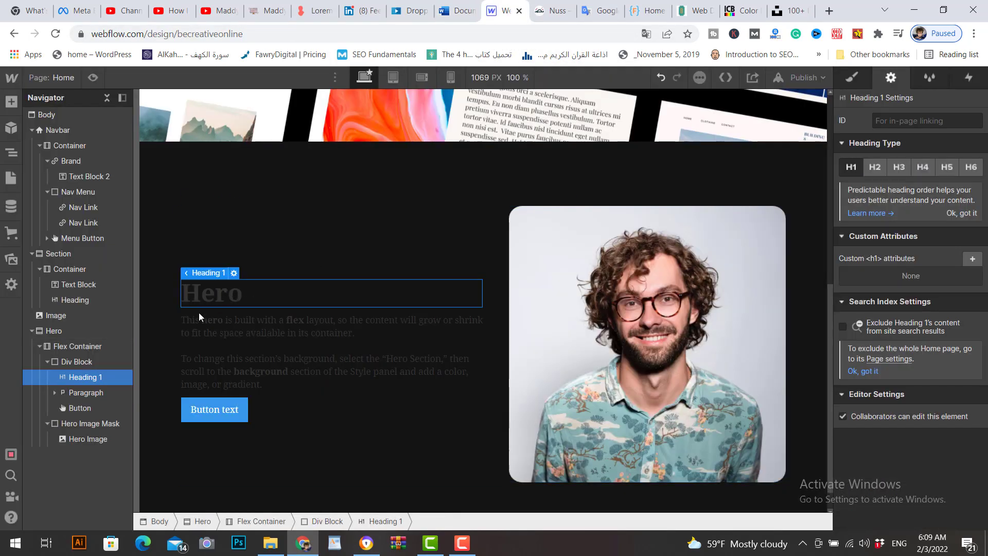
double_click(220, 292)
right_click(221, 292)
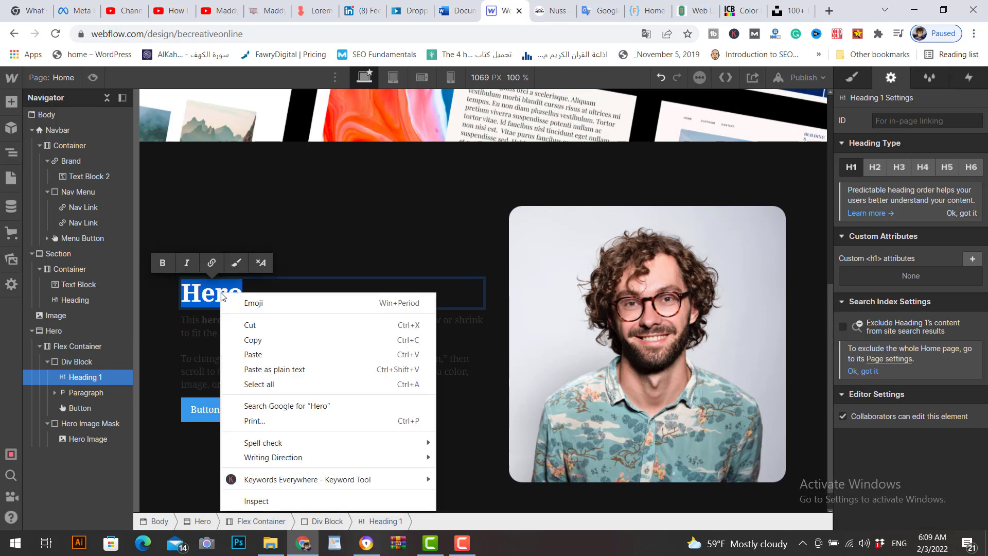
click(252, 354)
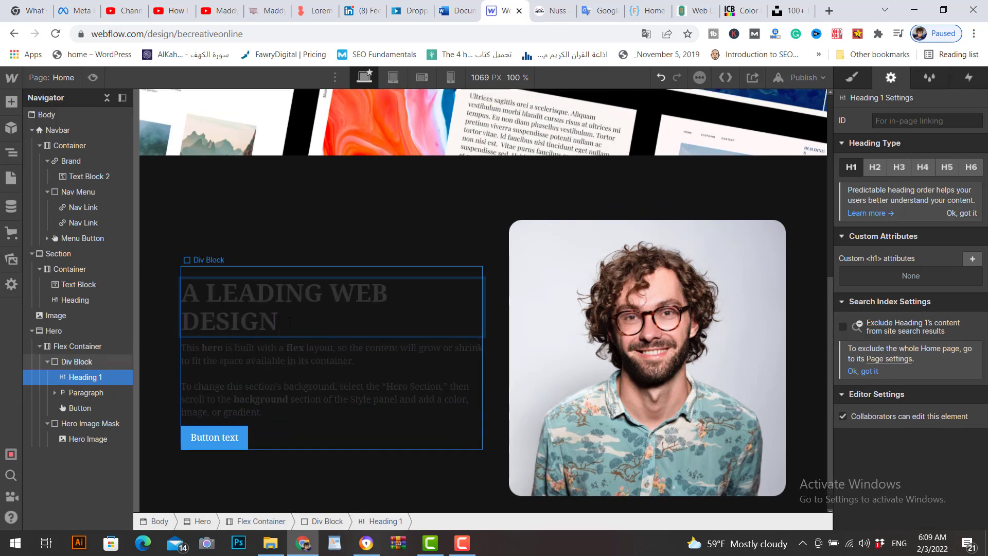
Complete the hero heading's text so that it reads "A LEADING WEB DESIGNER"
text(Er)
key(BackSpace)
key(BackSpace)
text(ER)
Copy the "Every organization is unique" paragraph from the Word document and replace the hero section's whole paragraph text in Webflow with it
key(ctrl+Page_Up)
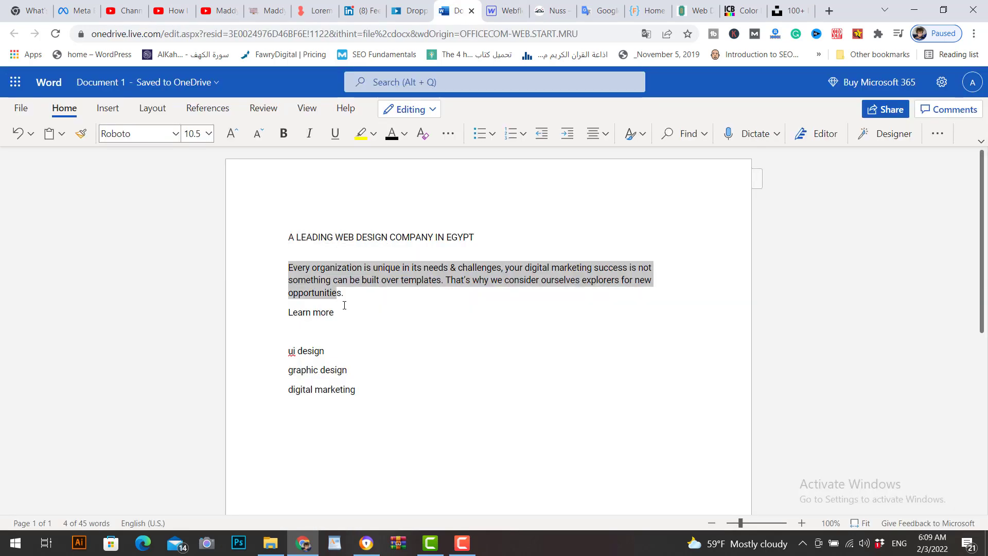
right_click(335, 287)
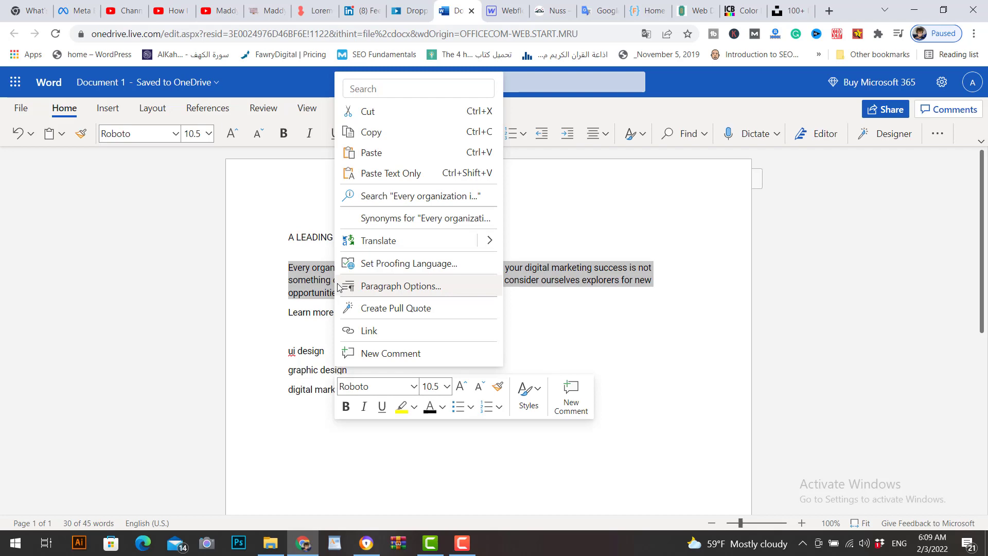
click(407, 131)
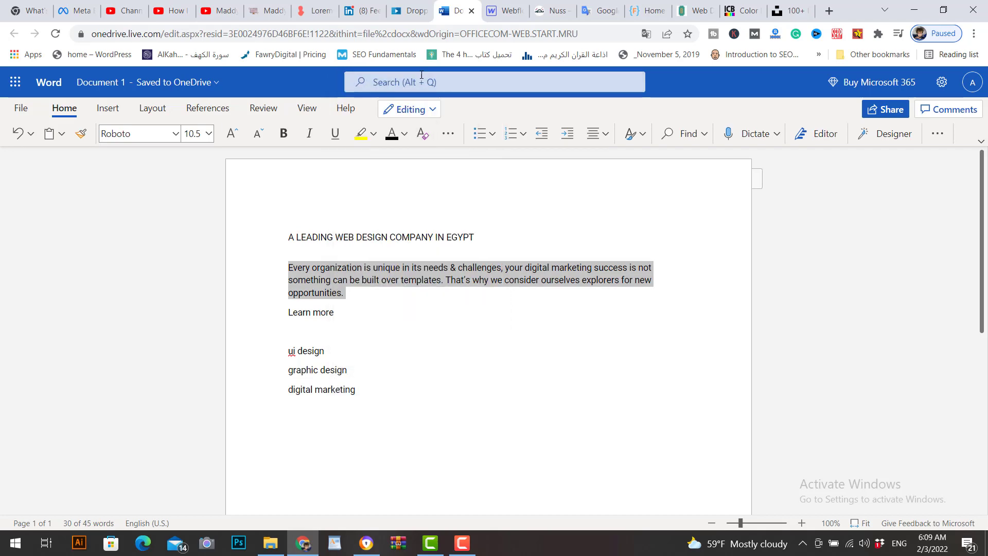
click(503, 11)
click(263, 355)
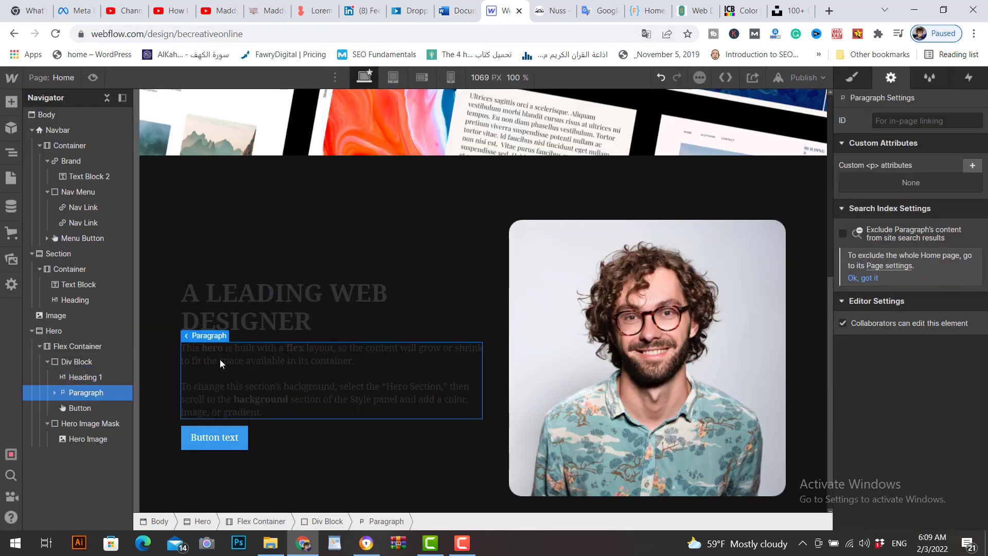
double_click(220, 359)
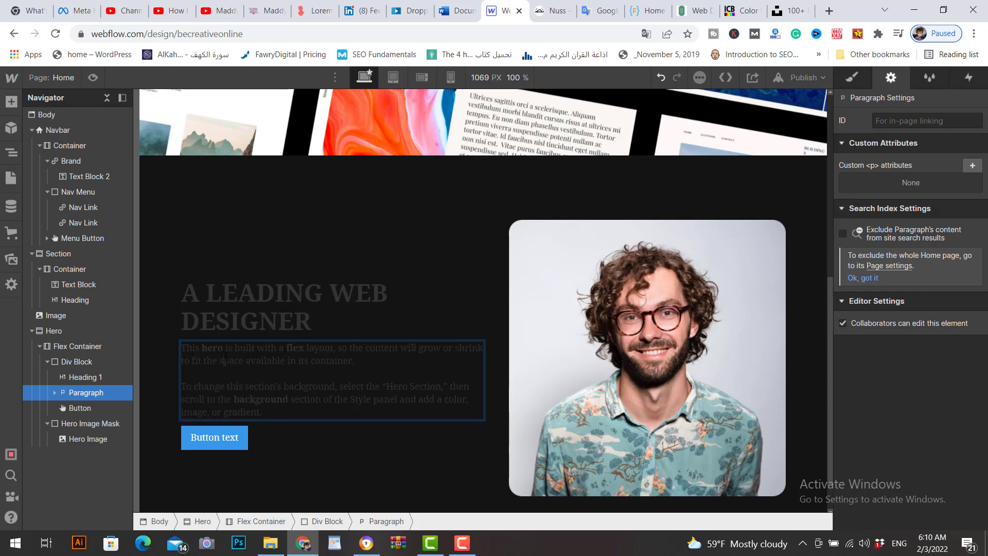
key(ctrl+a)
right_click(230, 361)
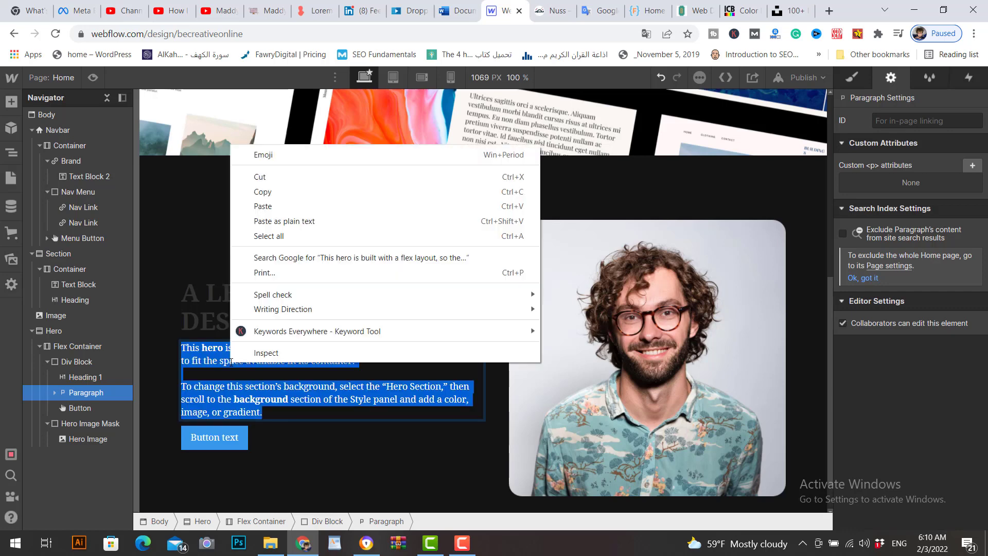
click(275, 207)
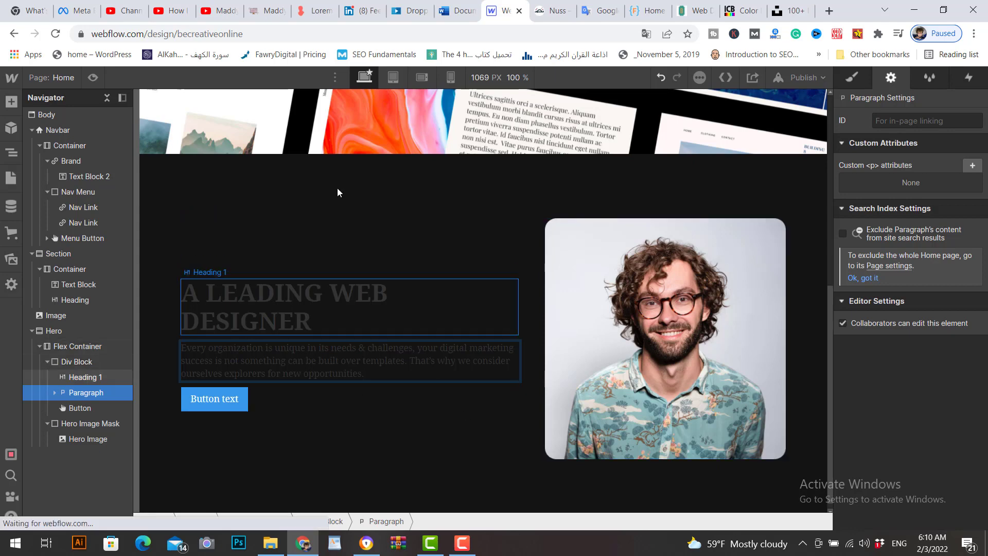
Copy "Learn more" from the Word document and paste it over the hero button's label in Webflow
click(456, 12)
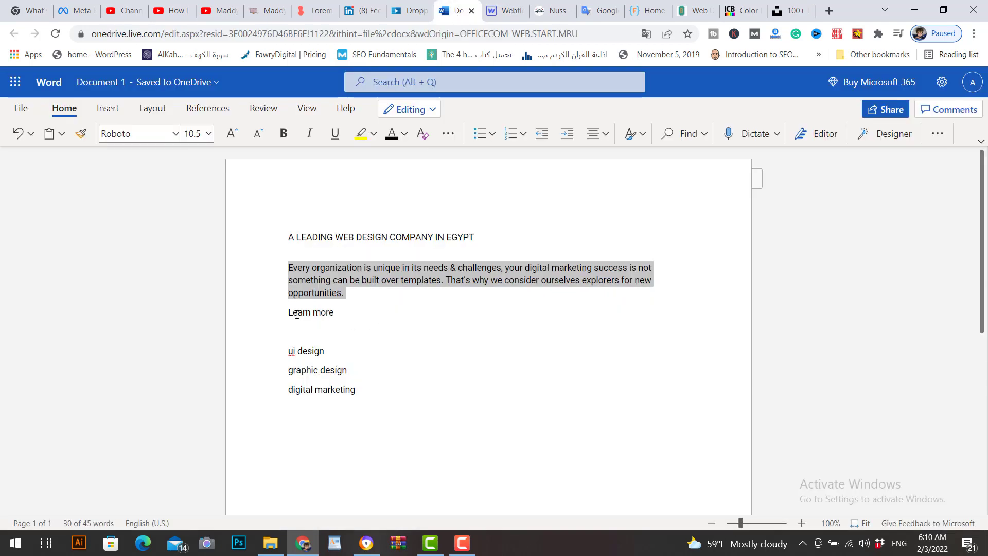
drag(289, 314, 339, 311)
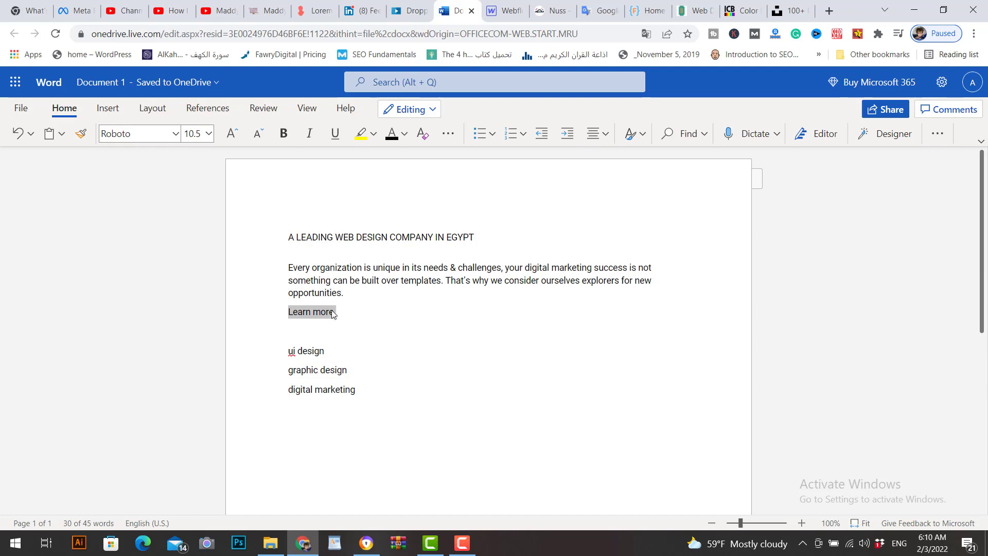
right_click(332, 313)
click(399, 132)
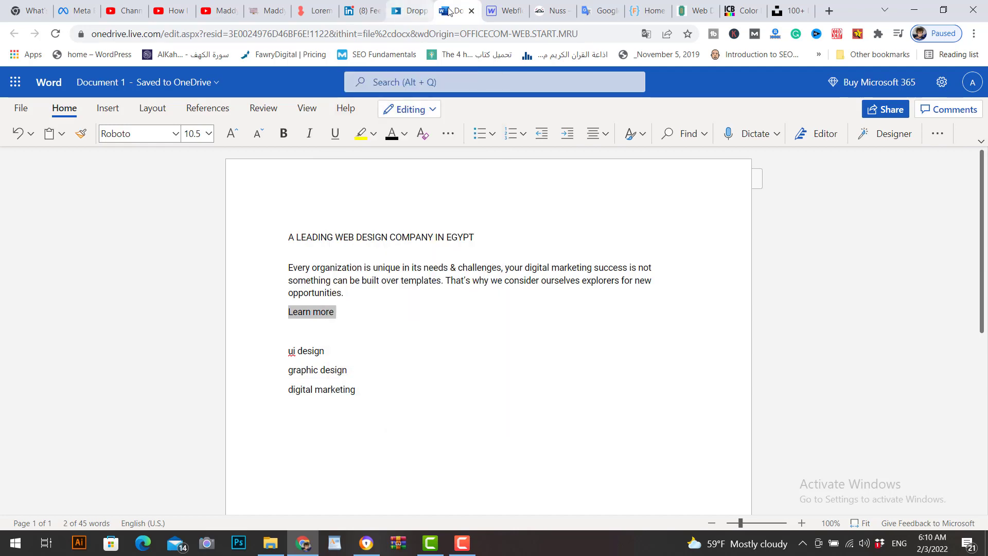
click(501, 11)
click(214, 402)
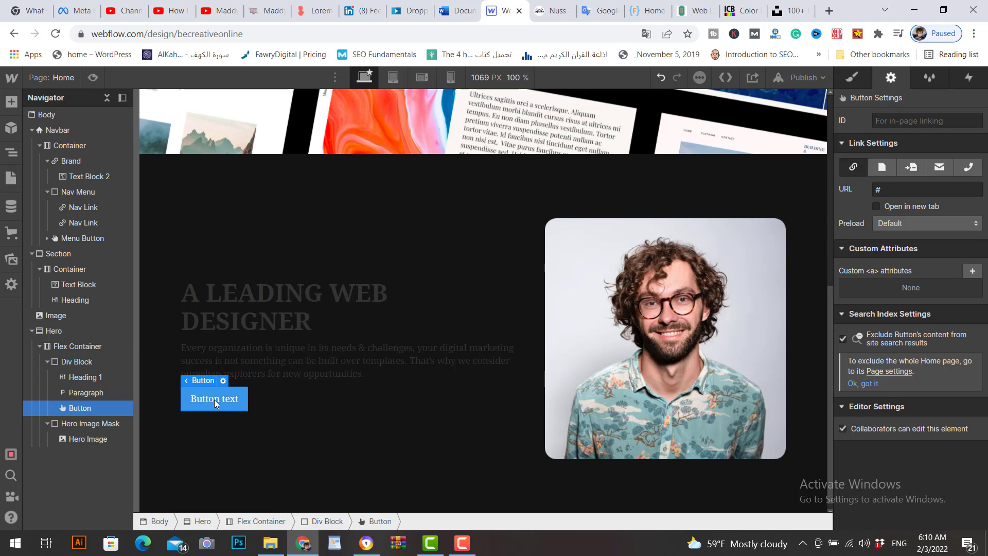
double_click(215, 401)
right_click(215, 399)
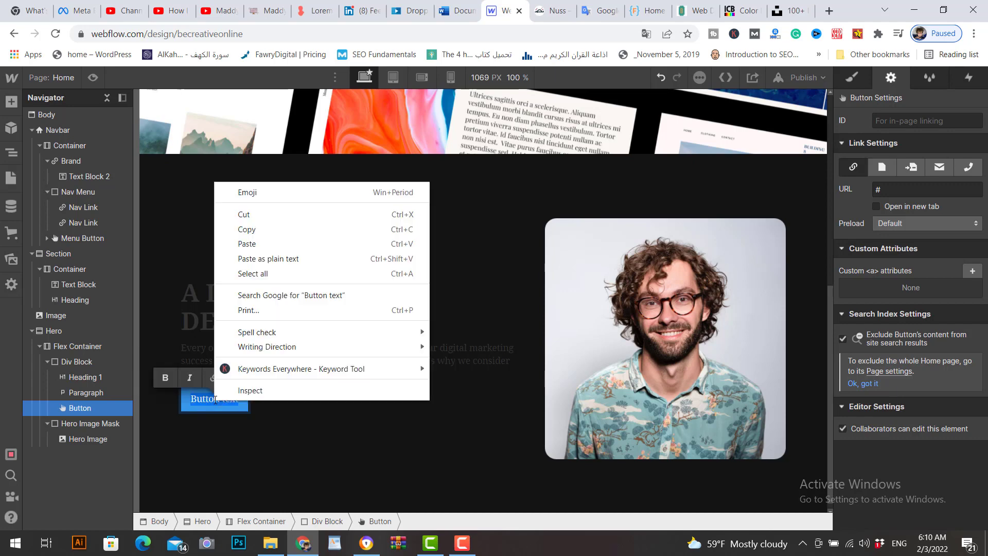
click(247, 243)
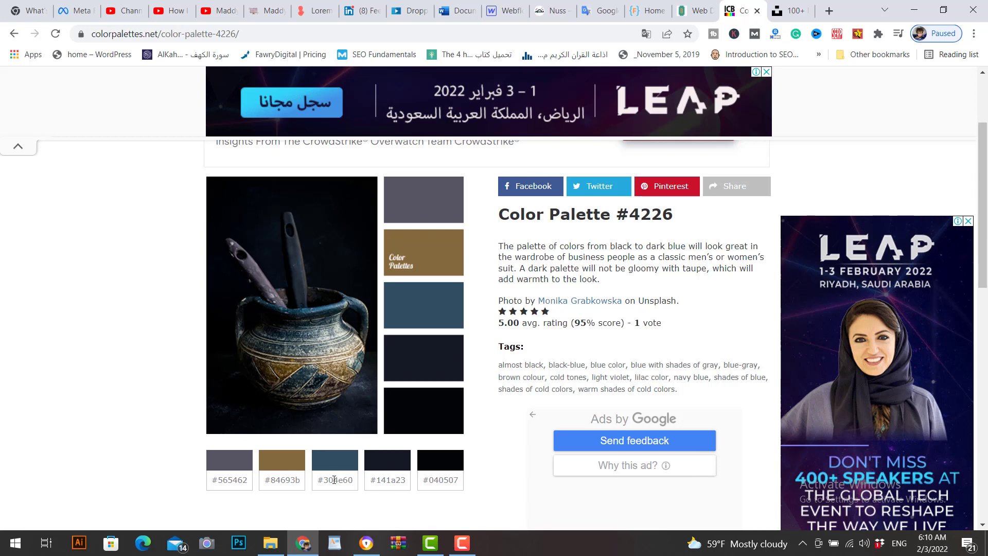
Copy the hex code #304e60 from the color palette page and switch back to Webflow
double_click(333, 479)
right_click(332, 479)
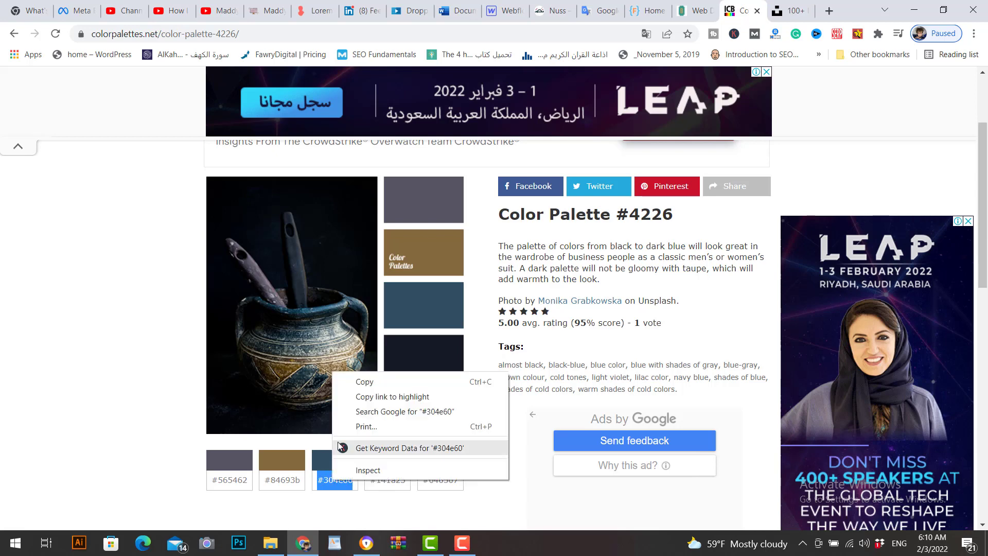
click(360, 381)
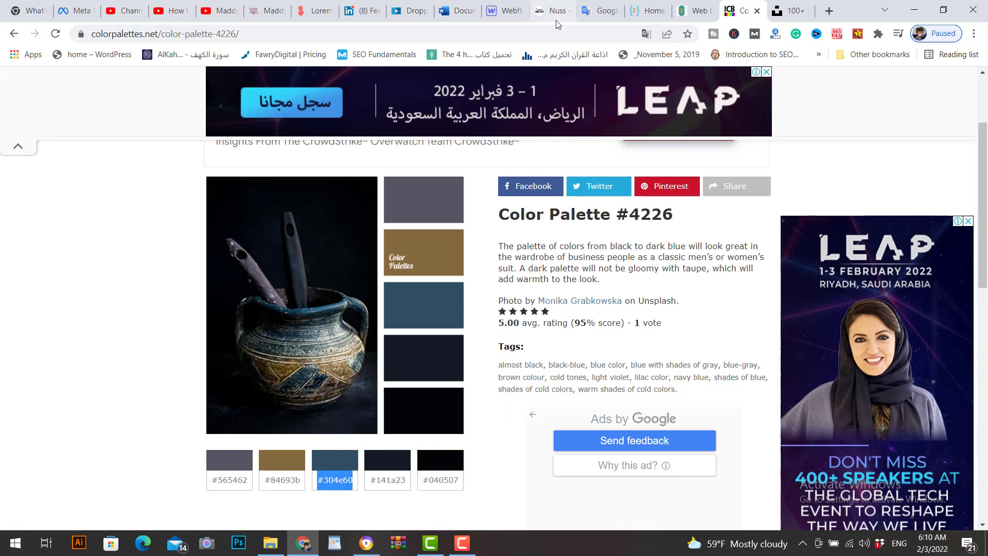
drag(741, 10, 546, 14)
click(502, 11)
Create a new class named TEXTBLUE for the hero heading "A LEADING WEB DESIGNER"
click(287, 298)
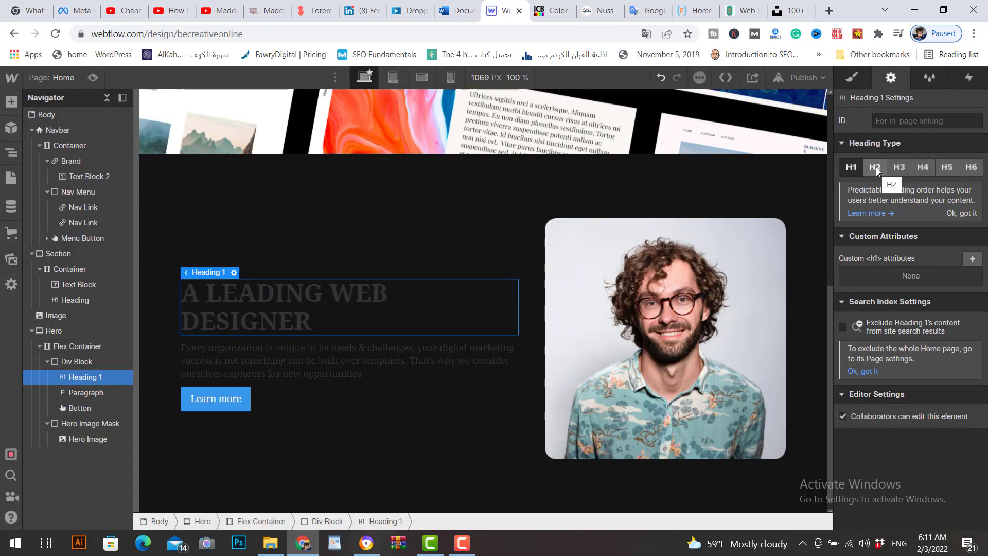
click(852, 79)
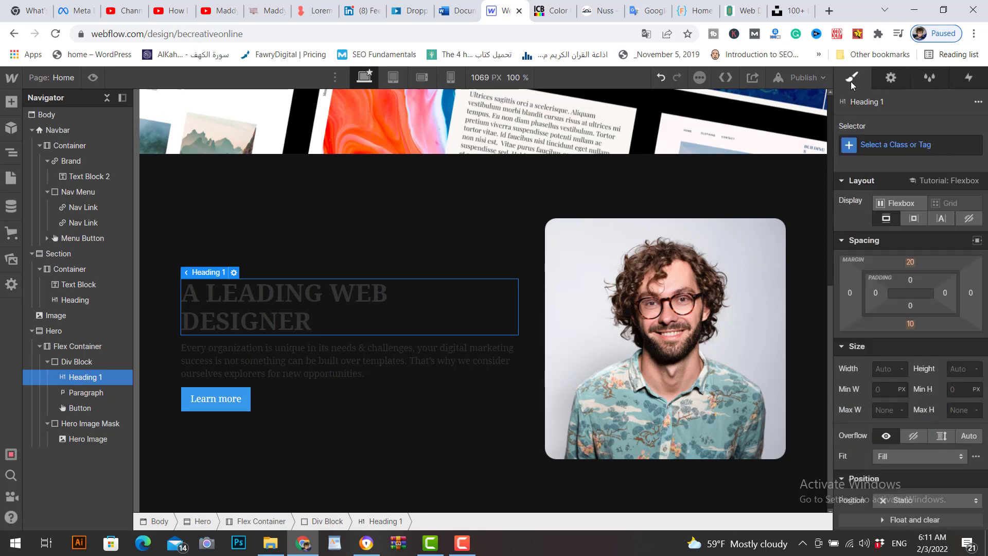
click(904, 144)
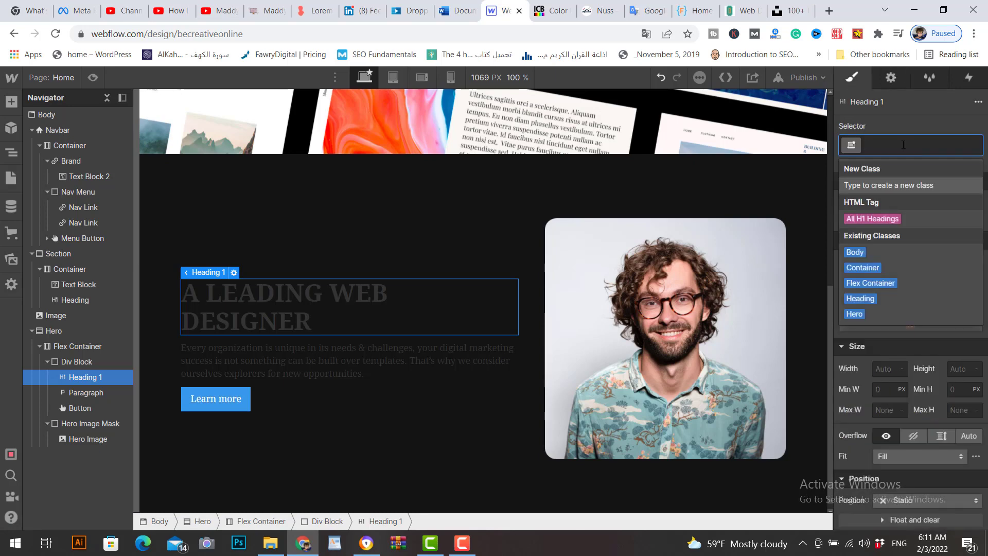
text(TEXT)
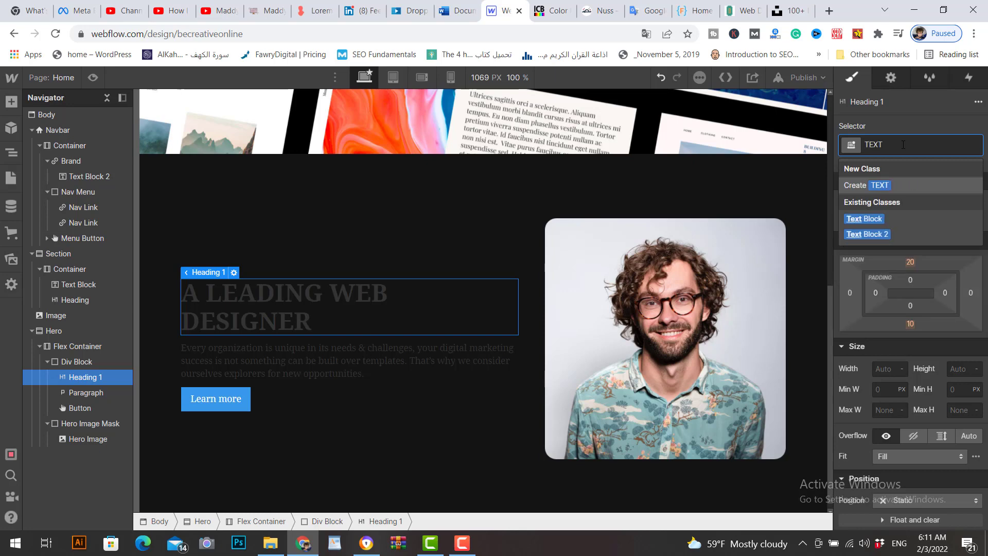
text(BLUE)
key(Return)
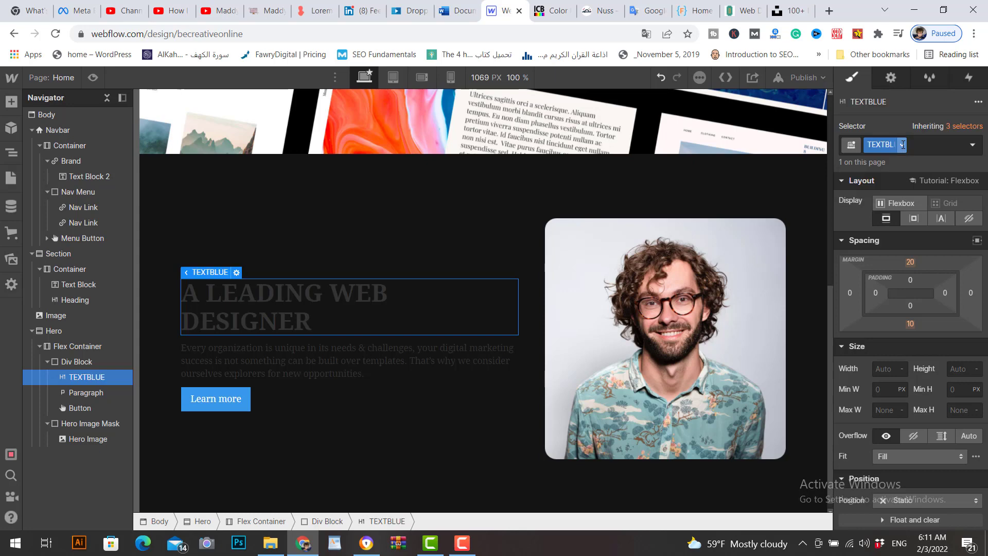
Paste #304e60 as the hero heading's text color and lighten it to #8fd0f7
scroll(915, 396, down, 6)
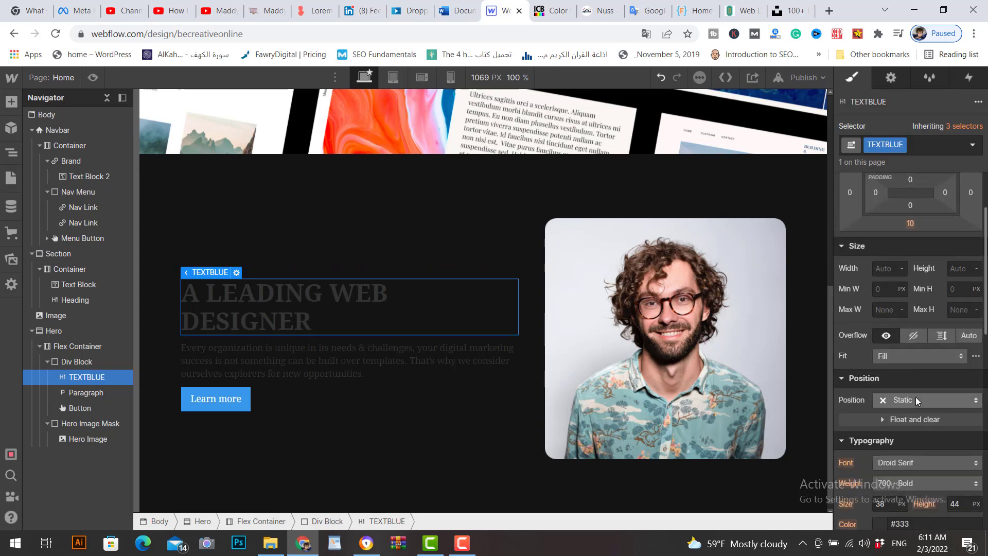
click(880, 305)
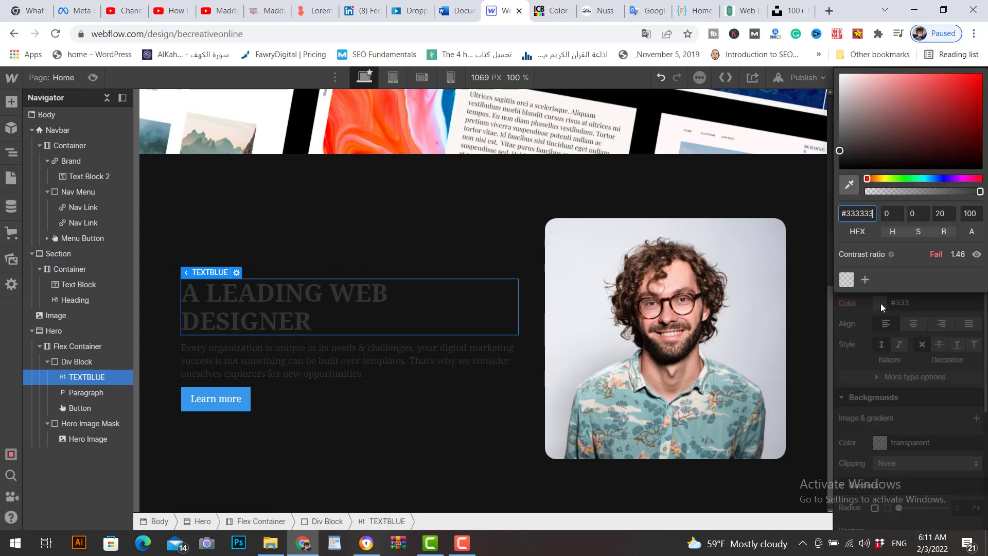
right_click(853, 213)
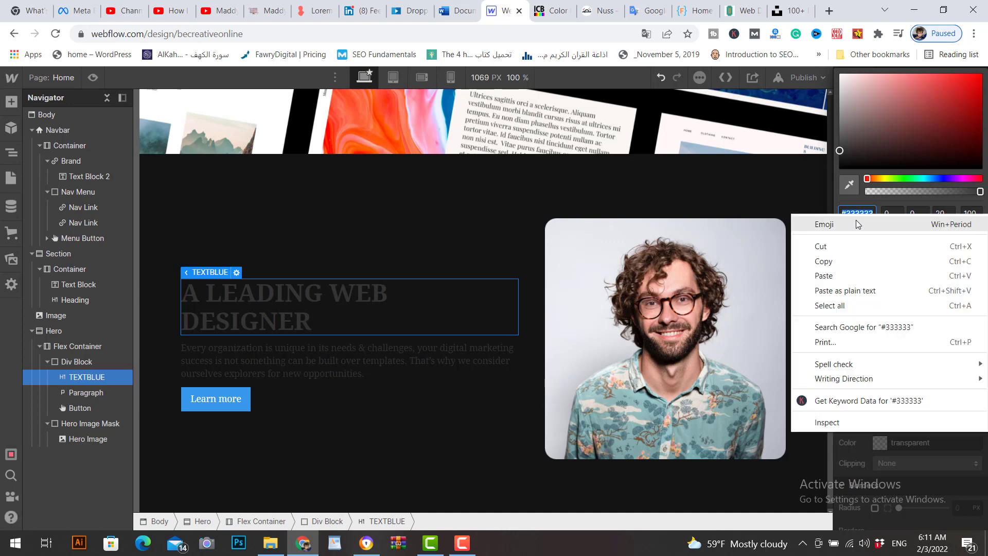
click(852, 275)
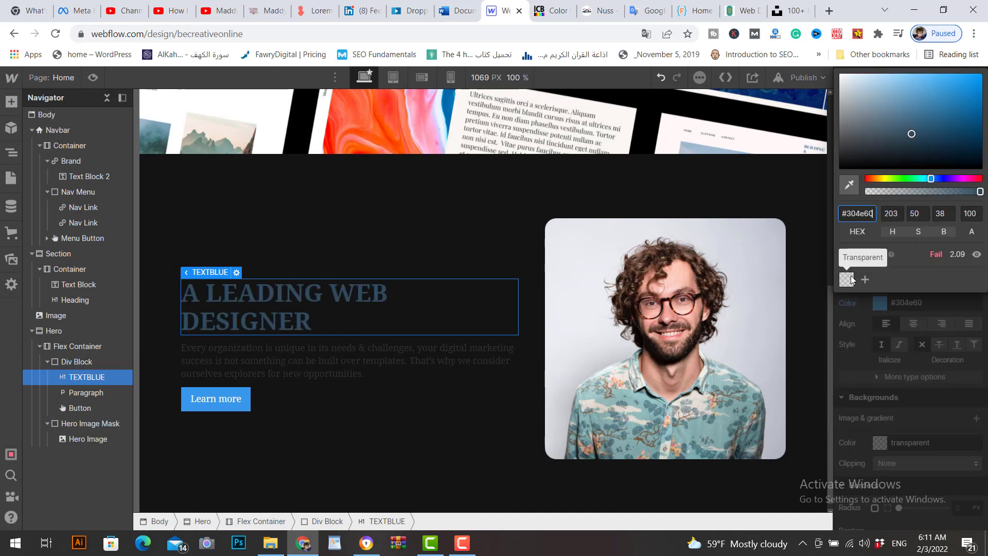
drag(912, 133, 899, 76)
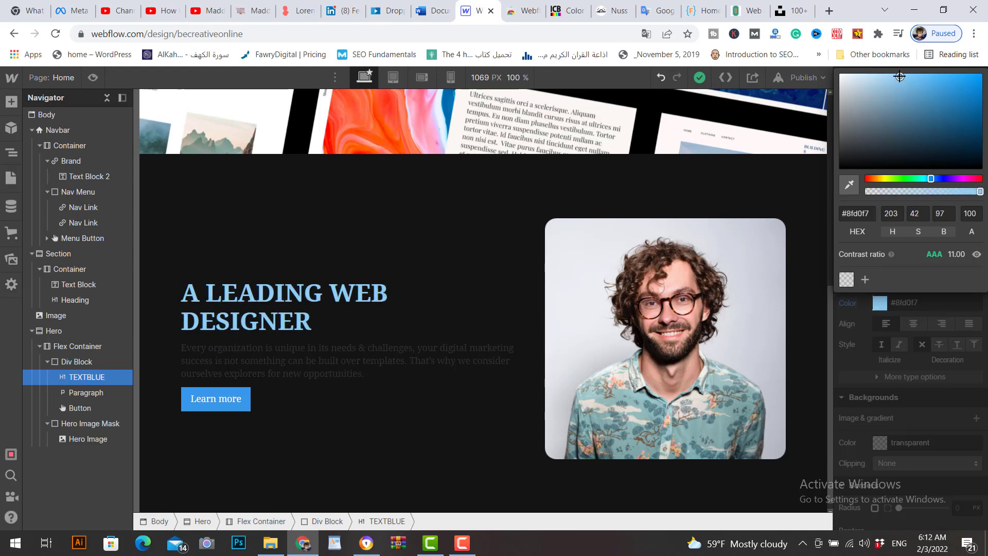
Change the Learn more button's background color to the golden brown #b17d29
click(243, 398)
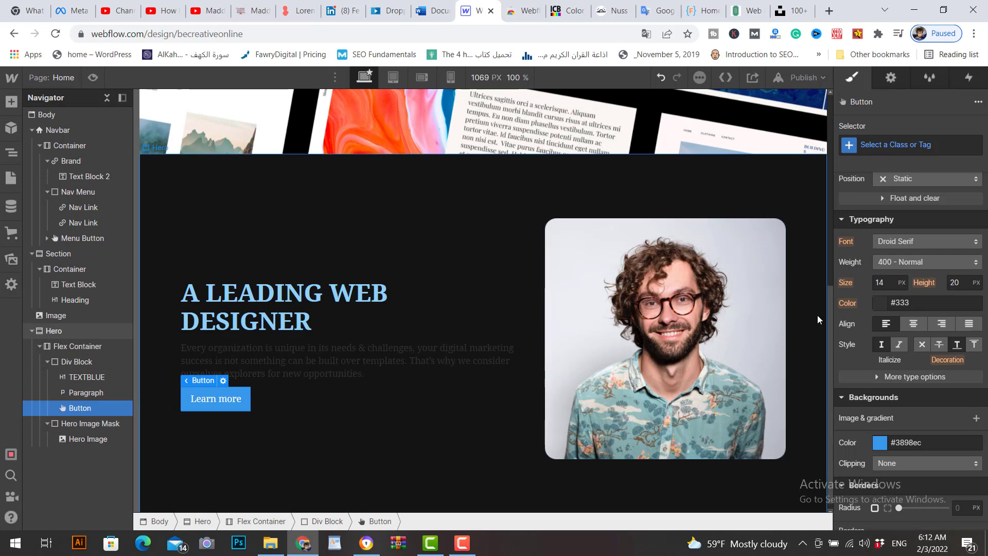
scroll(886, 373, down, 2)
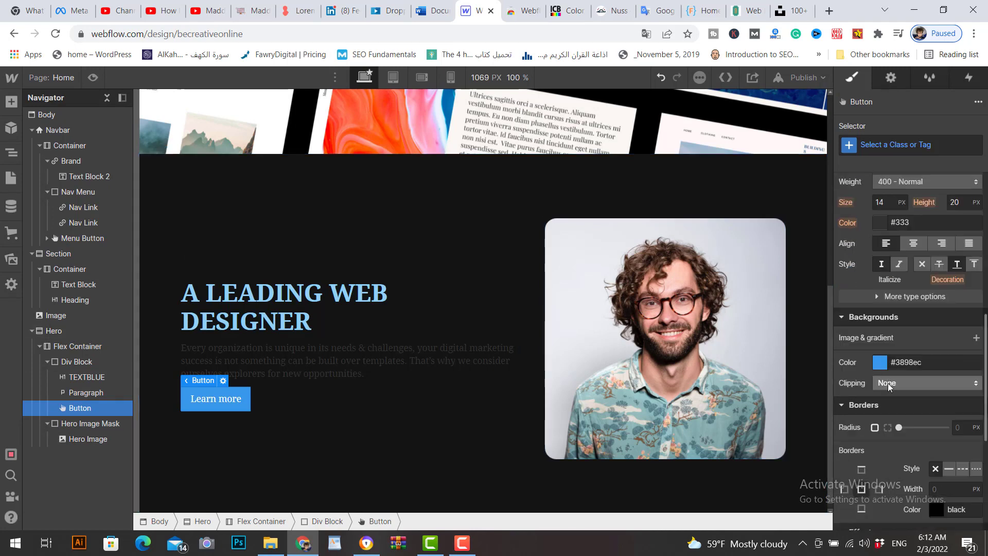
click(880, 369)
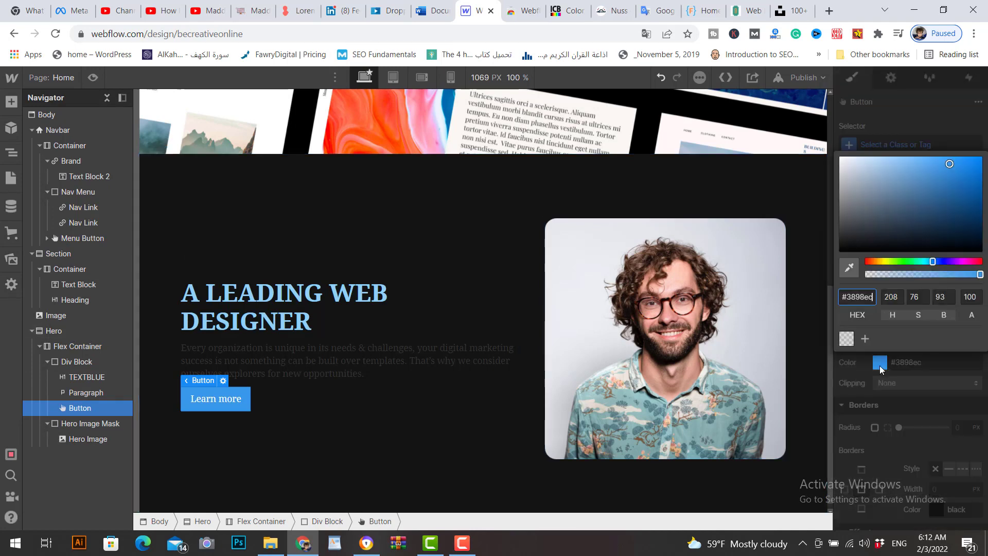
drag(891, 263, 877, 263)
drag(948, 169, 949, 186)
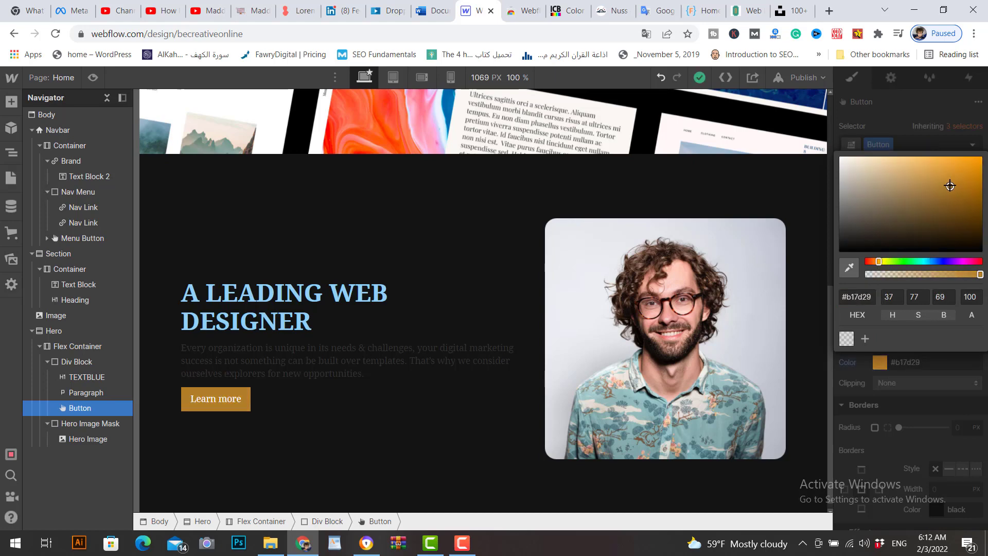
Set the hero paragraph's text color to white and its font to Poppins
click(455, 365)
scroll(911, 406, down, 2)
scroll(915, 424, up, 3)
click(878, 284)
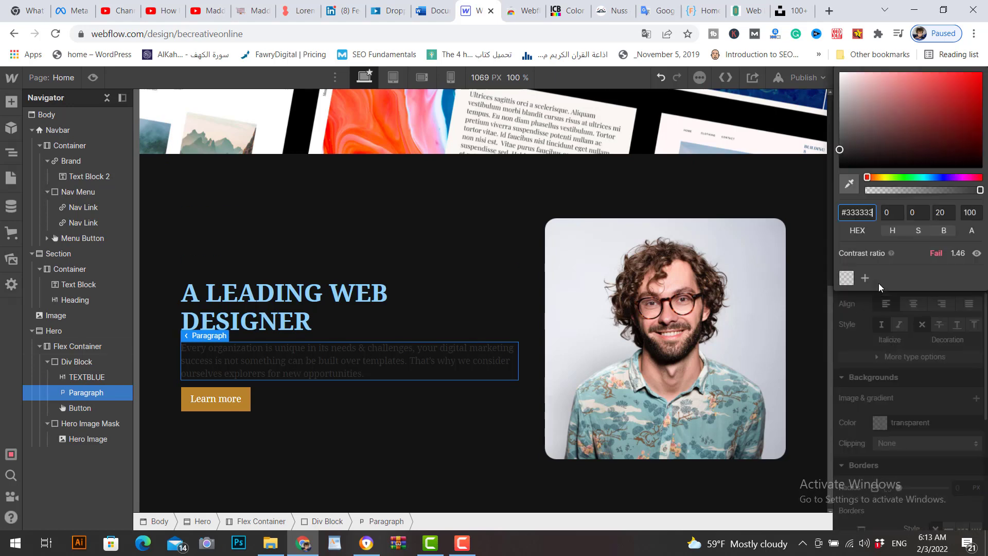
drag(838, 128, 826, 62)
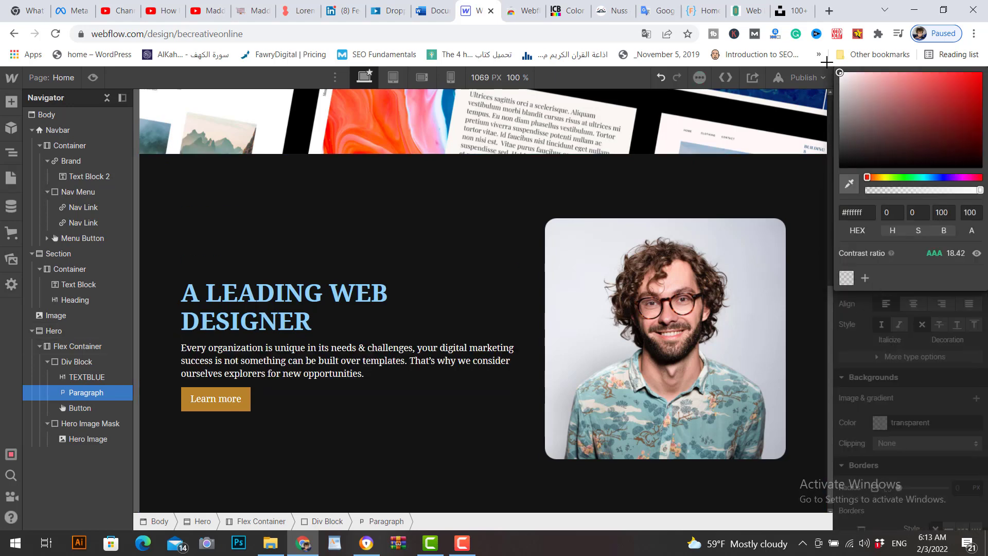
click(860, 307)
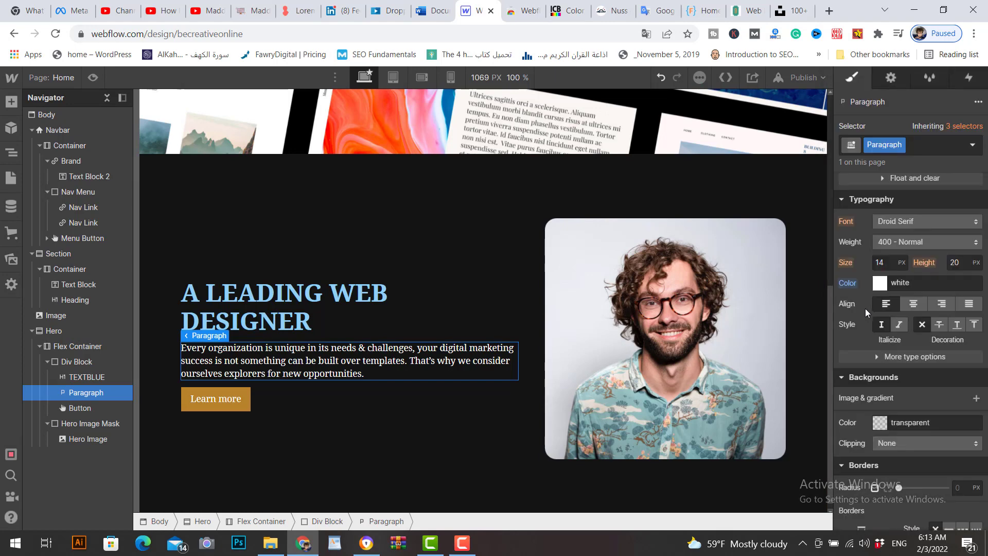
click(943, 220)
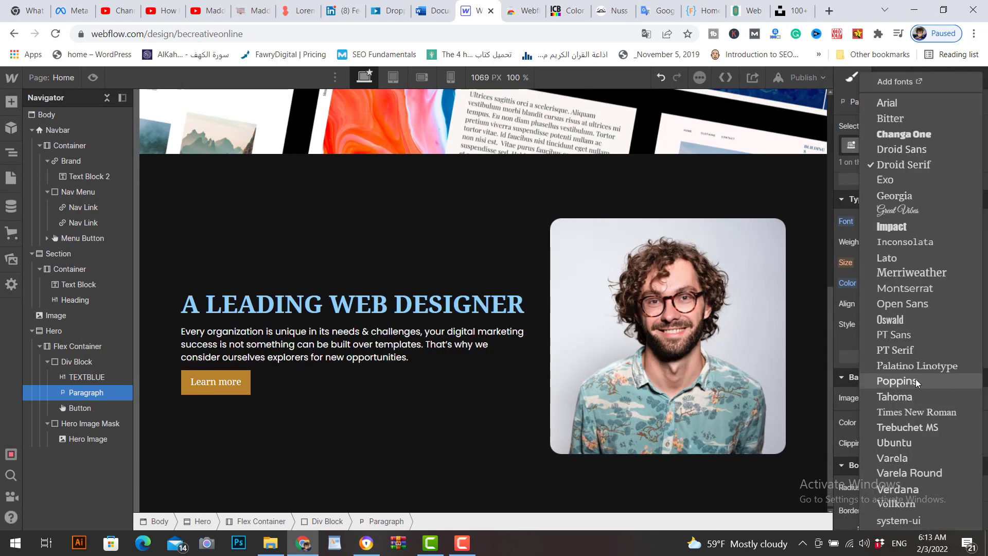
click(915, 380)
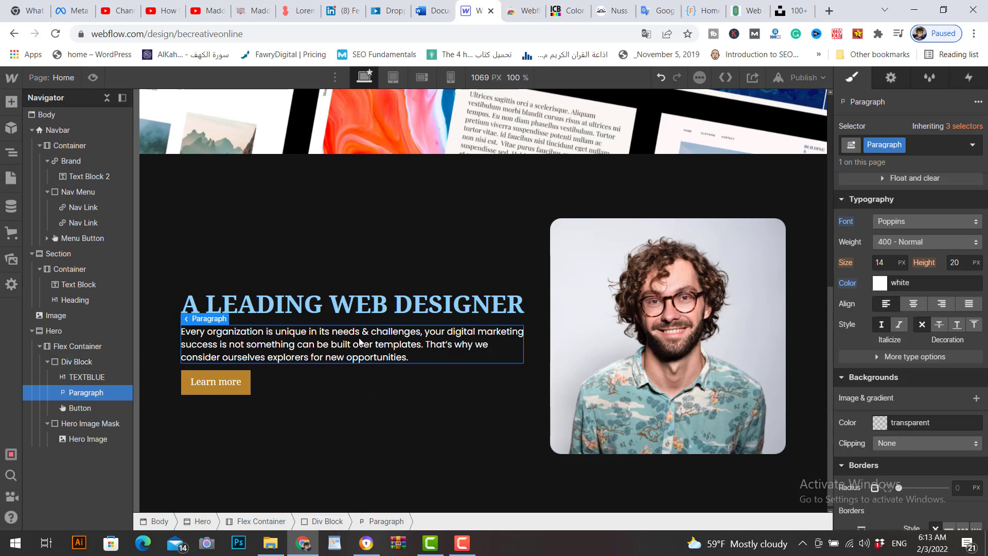
Try start alignment for the hero's Flex Container and restore its center alignment
click(516, 221)
scroll(909, 350, up, 3)
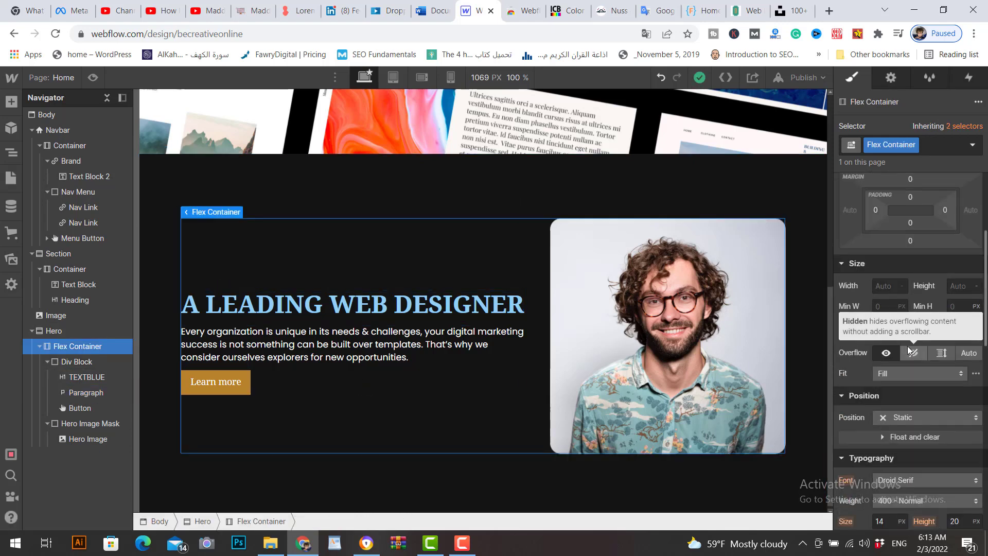
scroll(906, 345, up, 4)
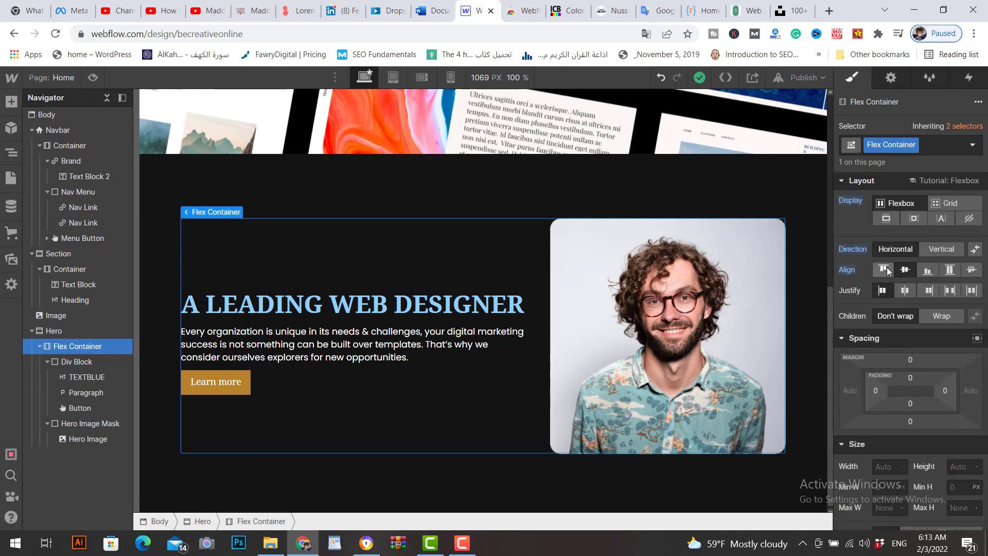
click(884, 270)
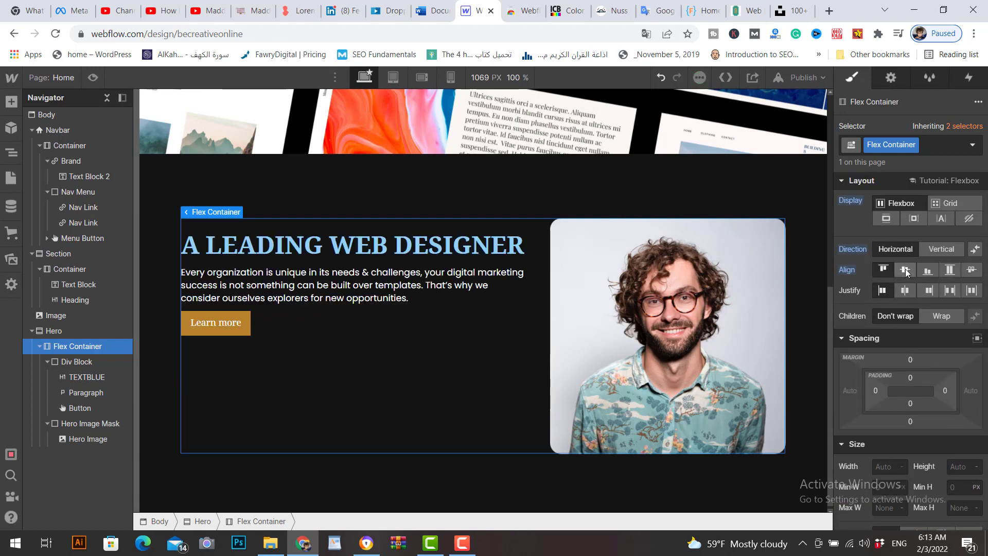
click(905, 270)
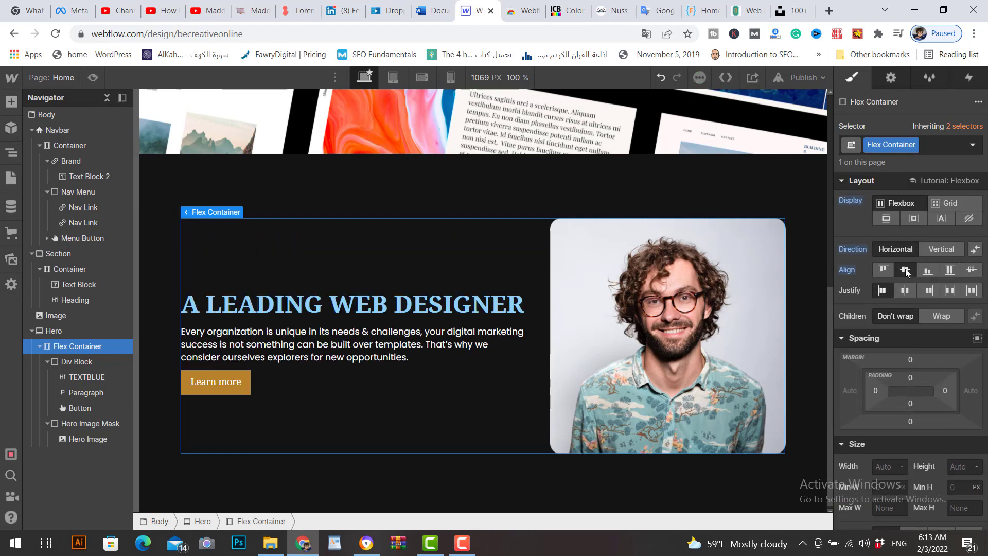
Set the Learn more button's top margin to 39 px to separate it from the paragraph
click(244, 378)
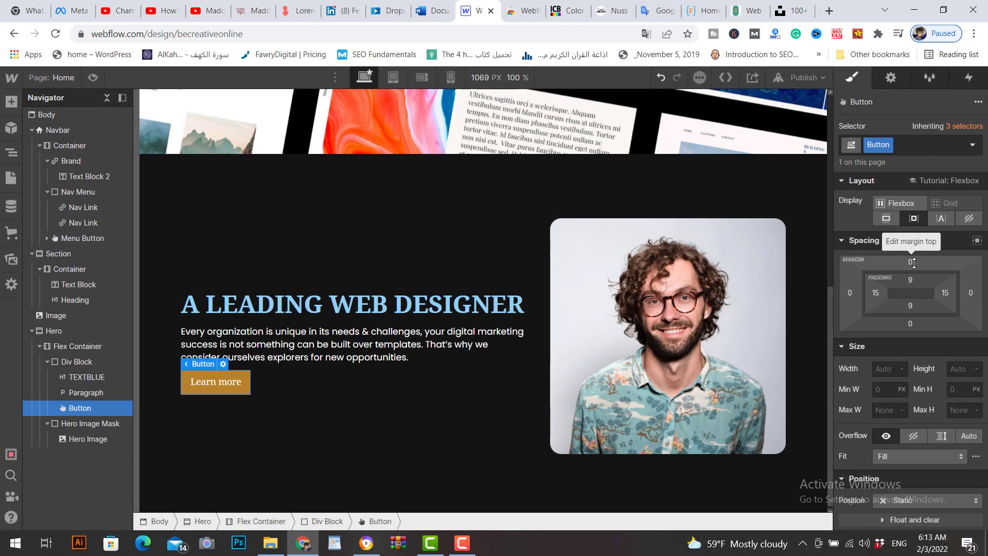
drag(912, 262, 915, 233)
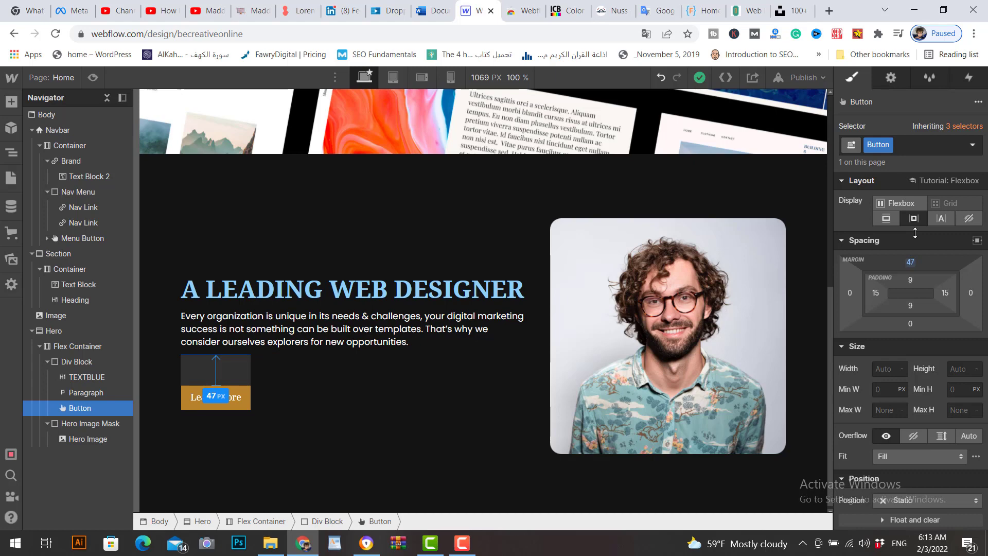
drag(915, 233, 915, 237)
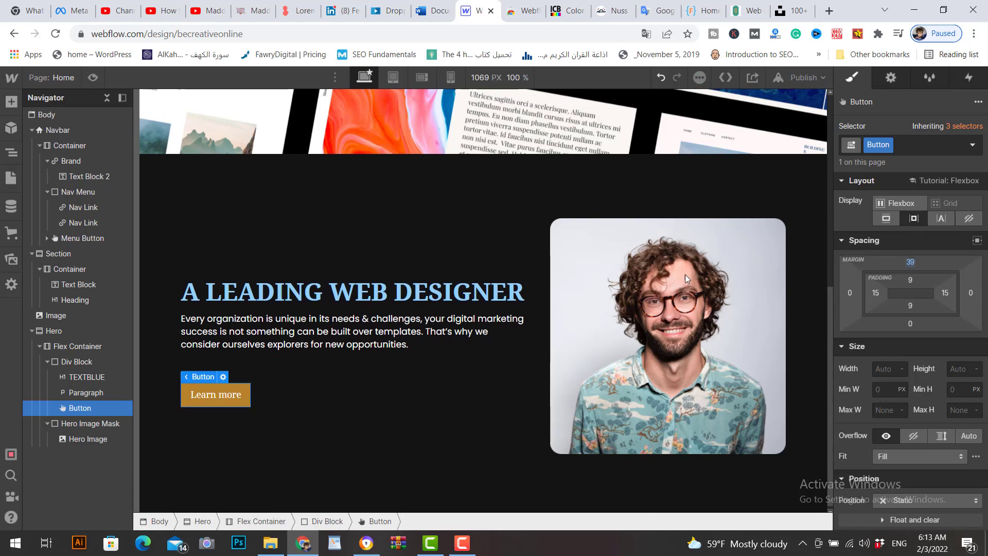
click(457, 470)
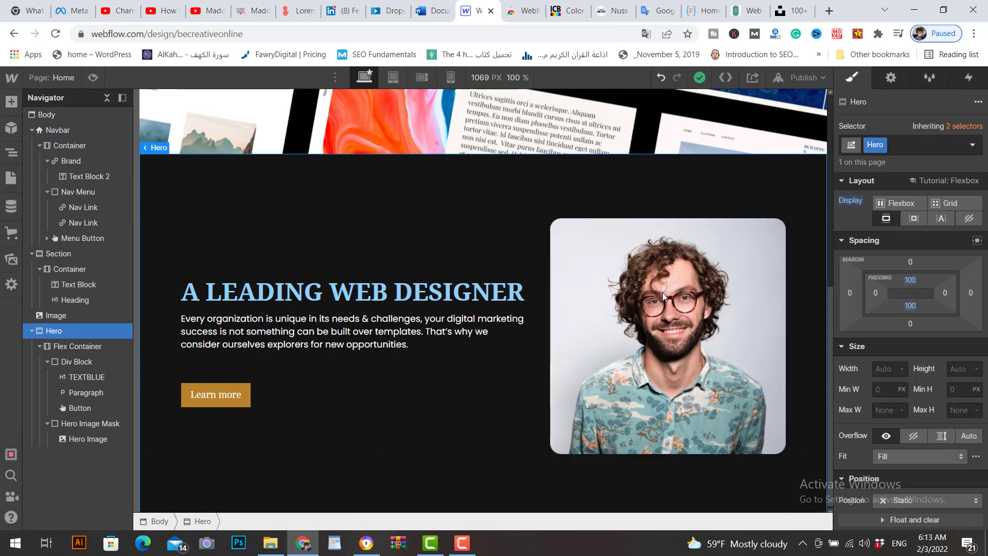
Reduce the Learn more button's top margin and set the hero paragraph's top margin to 18 px
click(242, 390)
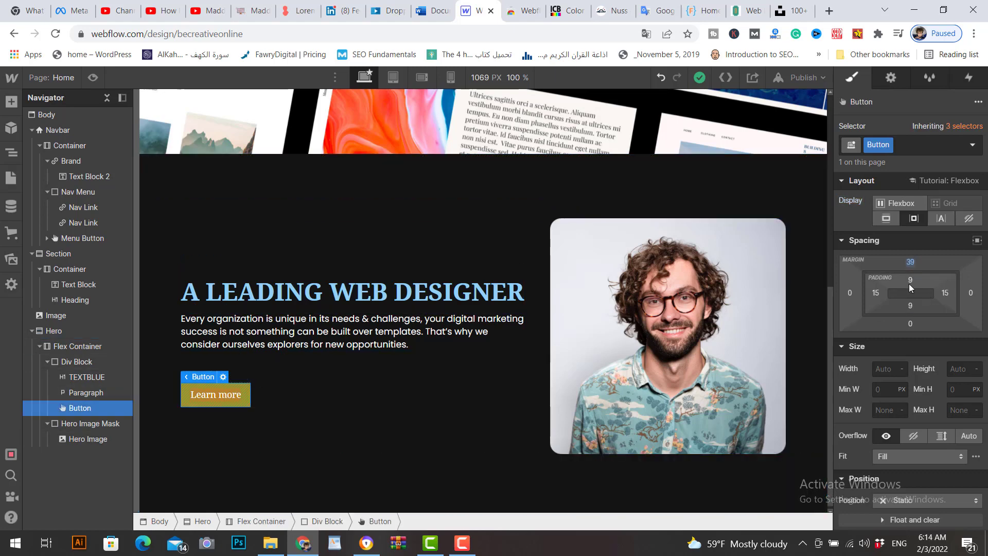
mouse_move(913, 264)
mouse_down()
mouse_move(916, 272)
mouse_move(918, 251)
mouse_up()
click(371, 339)
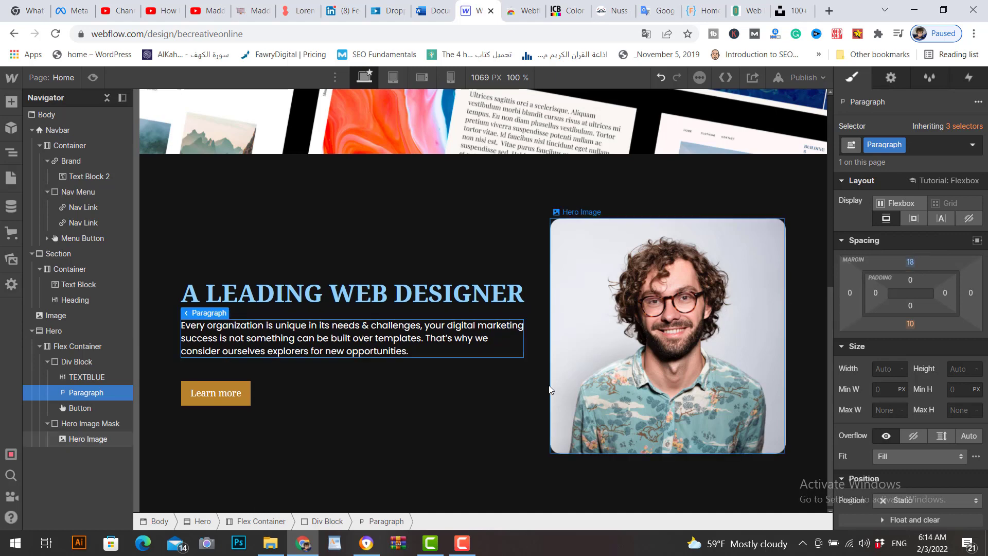
click(467, 420)
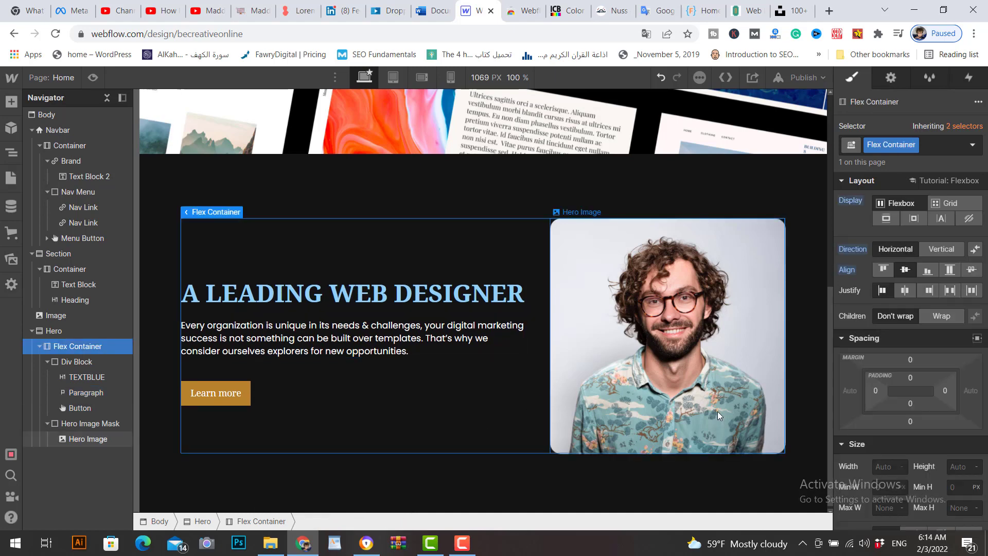
Preview the Home page, review it from the navbar down to the hero section, and return to the editor
click(93, 77)
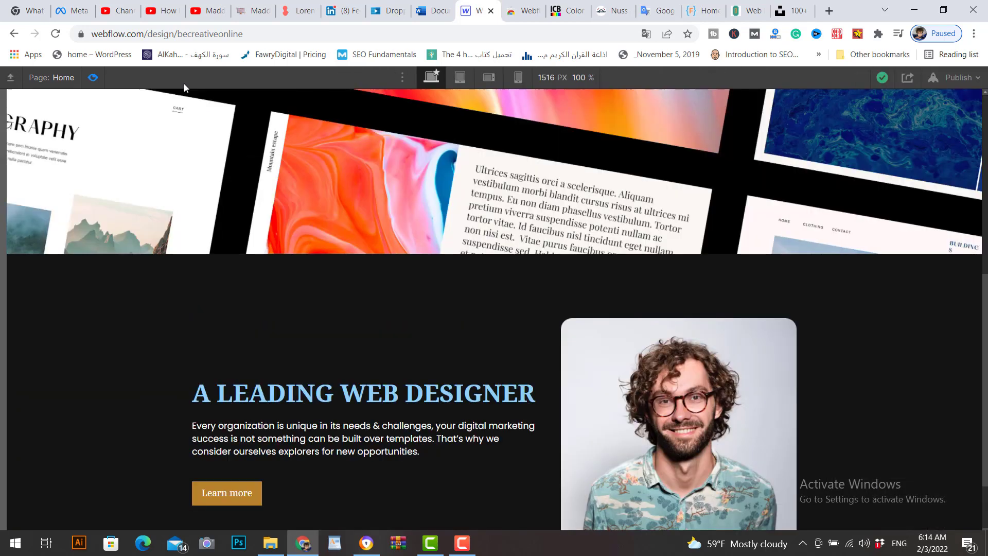
scroll(807, 278, up, 7)
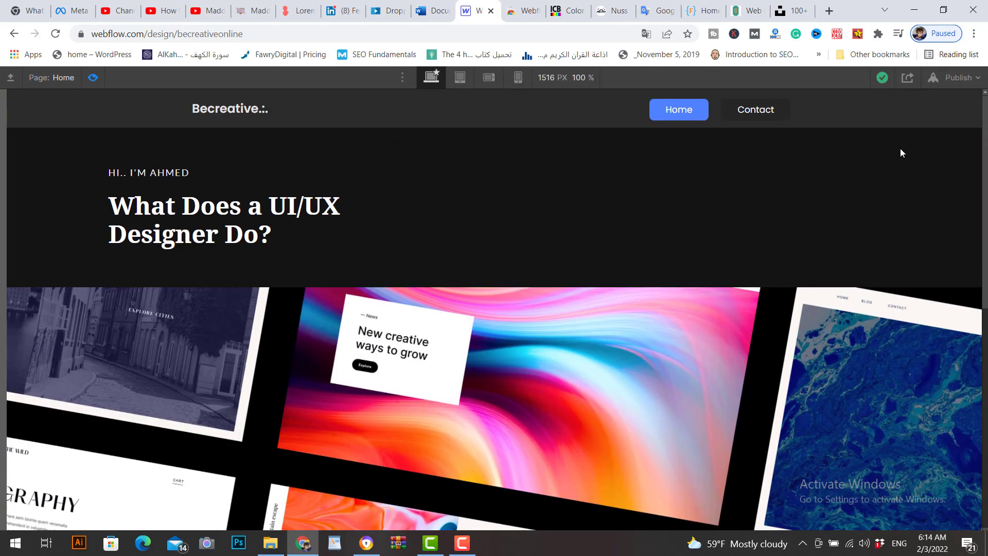
scroll(949, 161, down, 8)
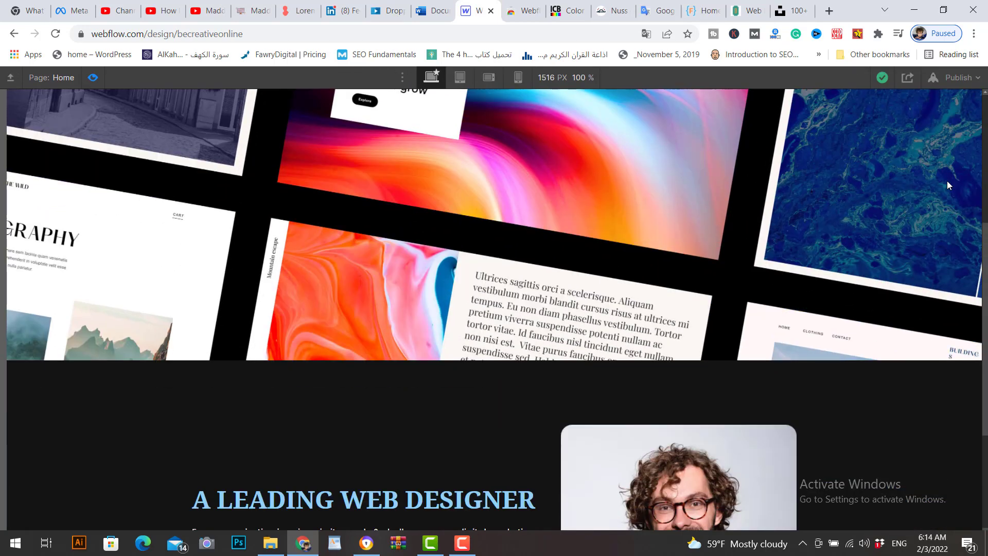
scroll(946, 188, down, 1)
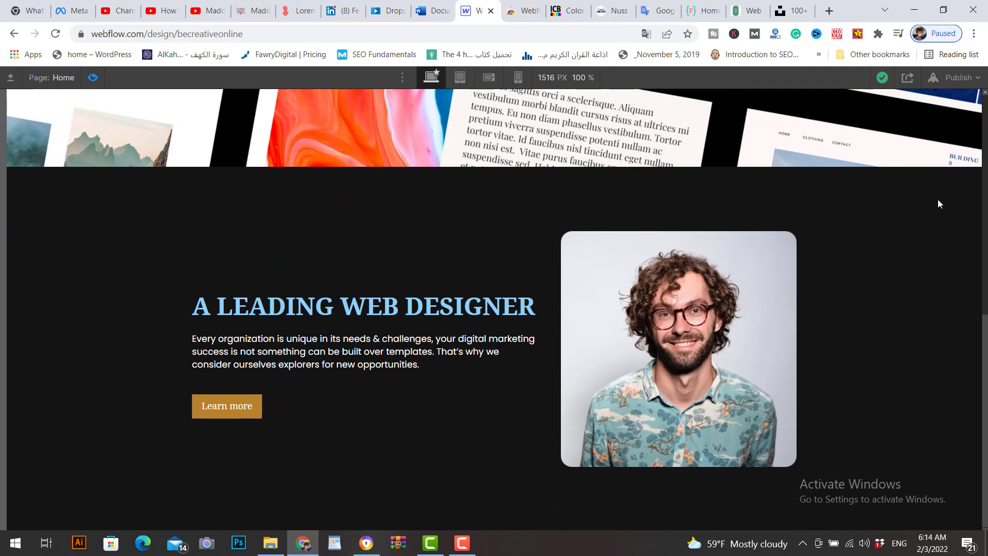
scroll(937, 201, up, 9)
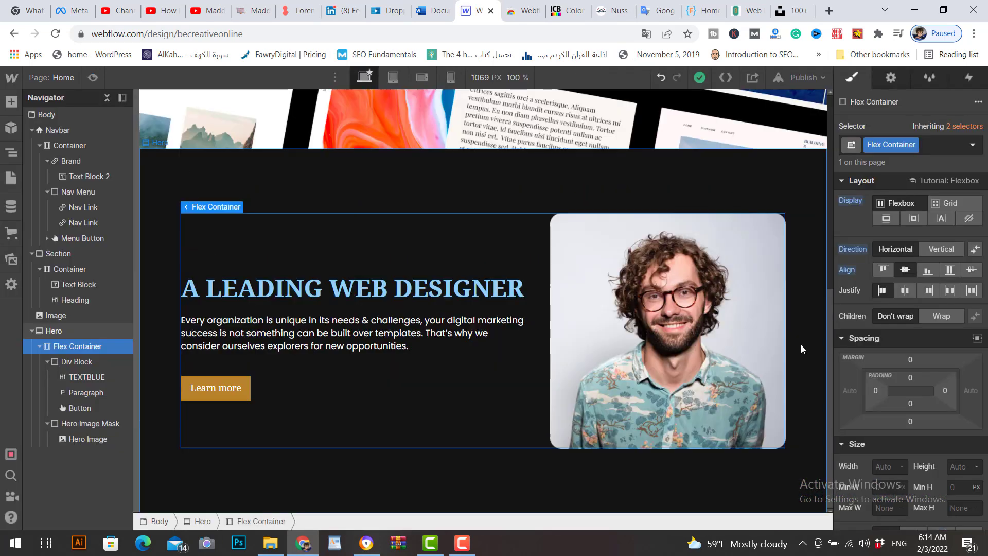